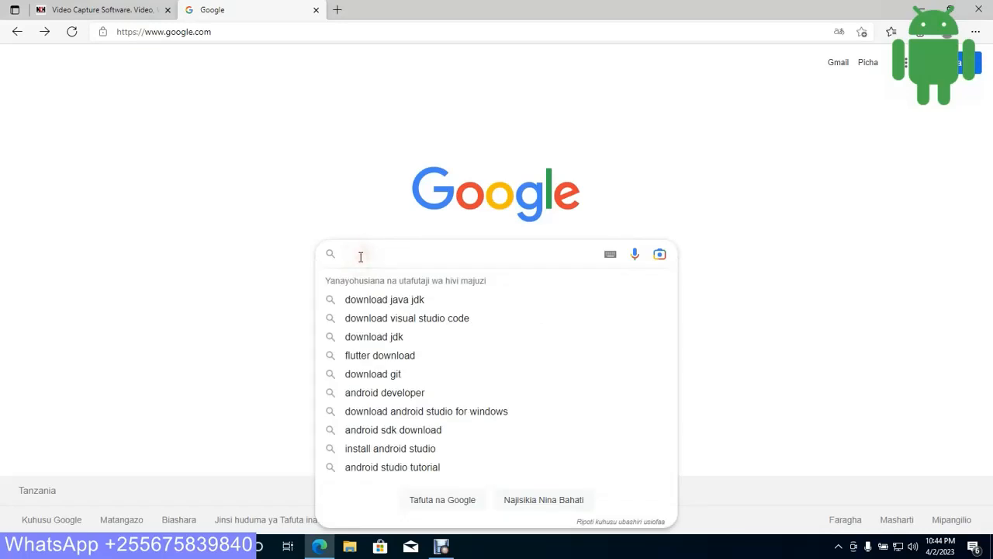
Search Google for "download android studio" and open the official Android Studio download page
type("dow")
left_click(376, 280)
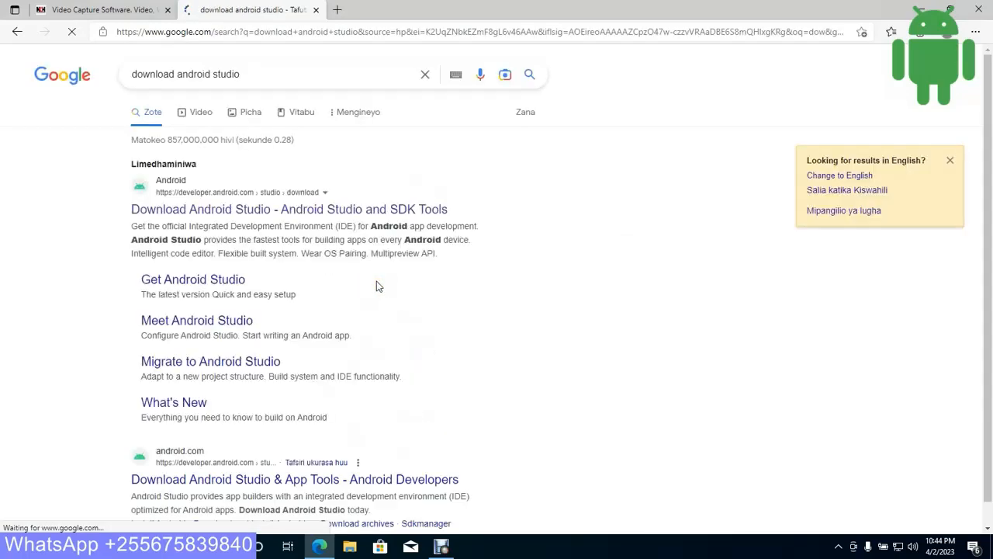
left_click(223, 209)
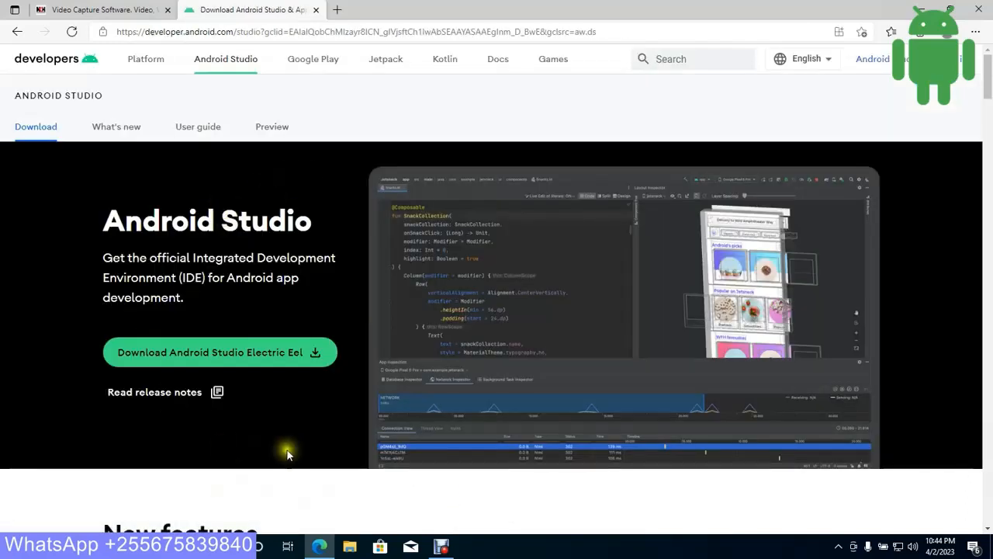
Agree to the terms and conditions and download Android Studio Electric Eel 2022.1.1 Patch 2 for Windows
left_click(285, 354)
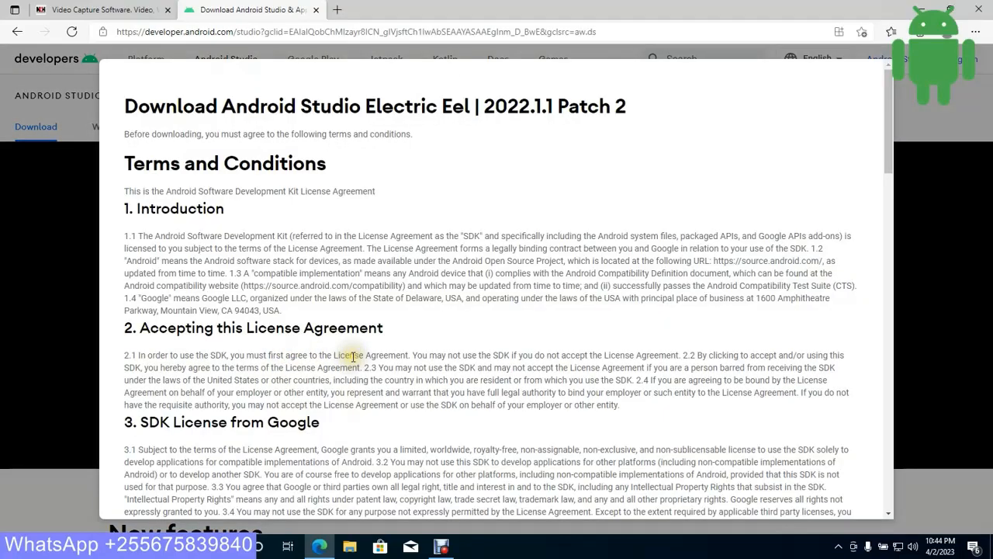
scroll(355, 417, "down", 20)
scroll(380, 388, "down", 4)
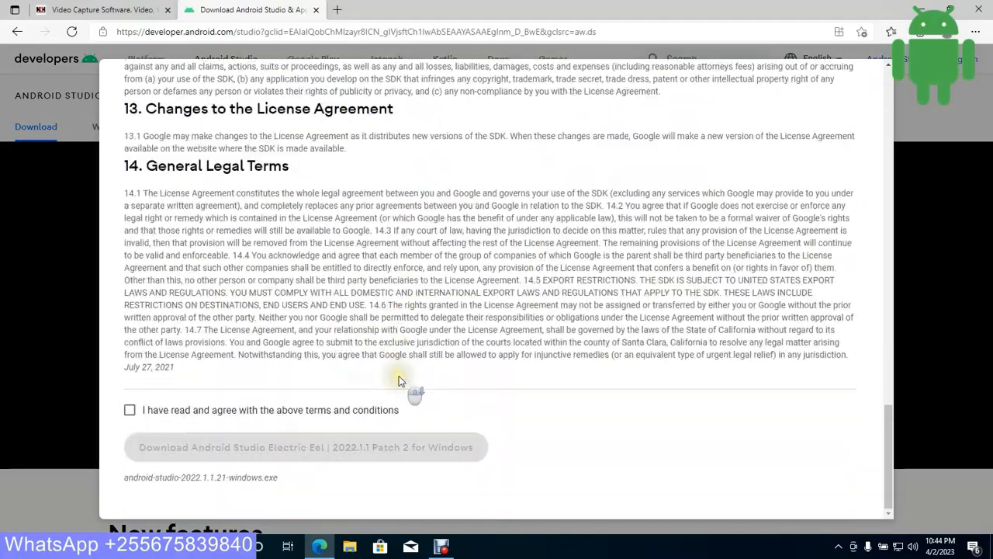
left_click(130, 410)
left_click(131, 410)
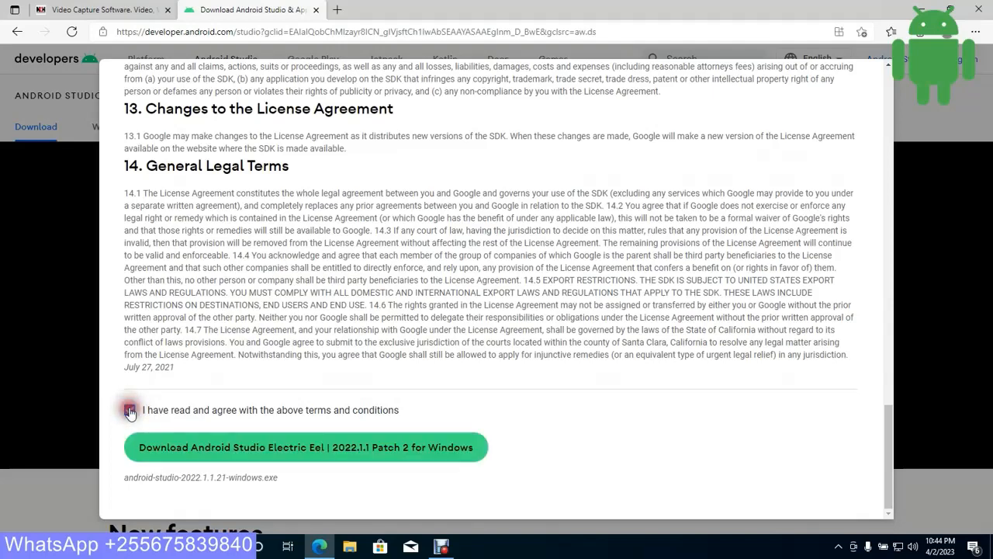
left_click(233, 451)
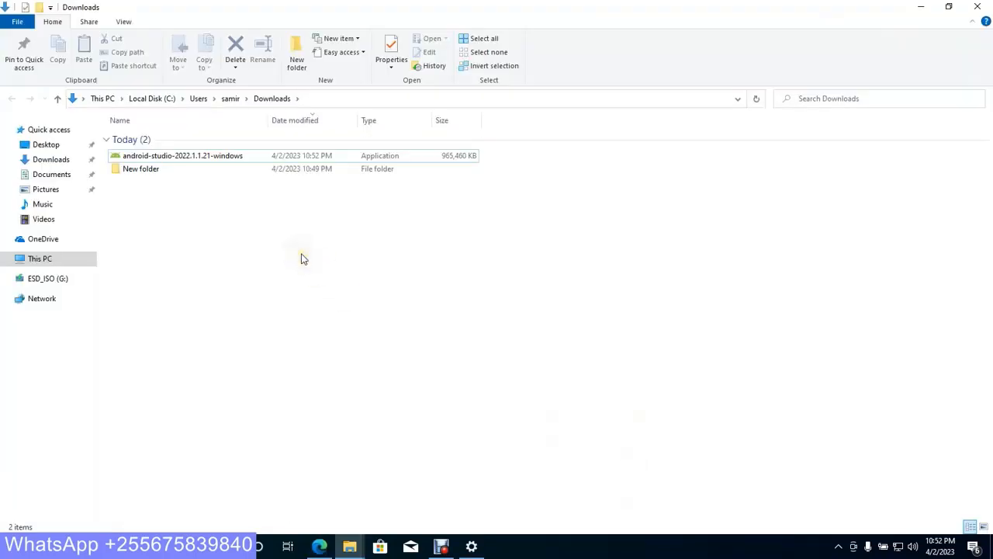
Run the downloaded android-studio-2022.1.1.21-windows installer and install Android Studio with Android Virtual Device in C:\Program Files\Android\Android Studio
left_click(189, 155)
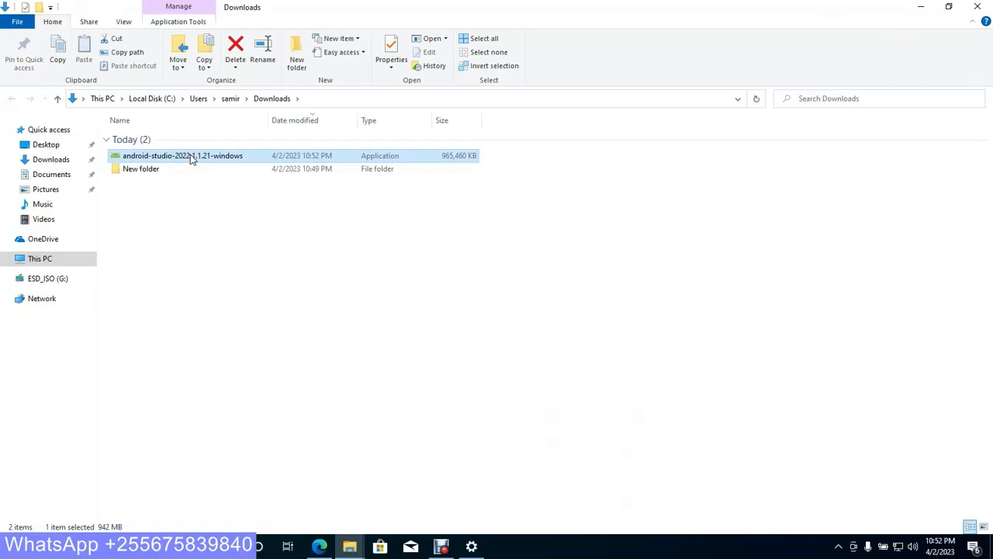
double_click(192, 158)
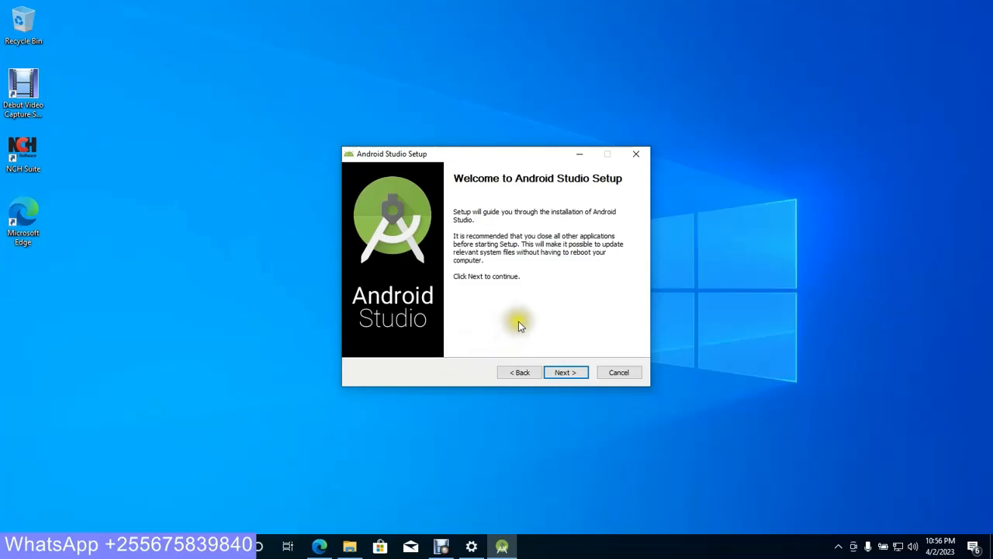
left_click(568, 375)
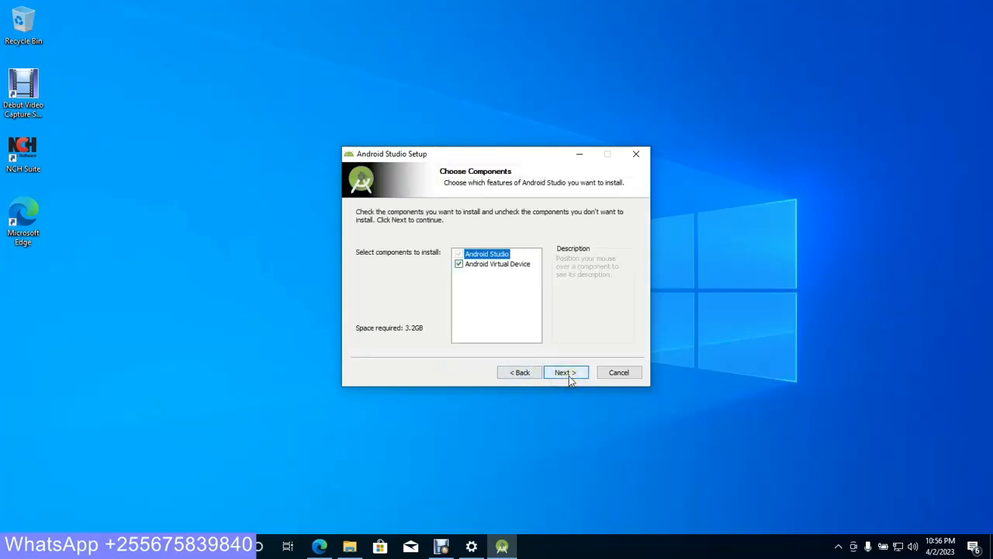
mouse_move(461, 263)
left_click(574, 376)
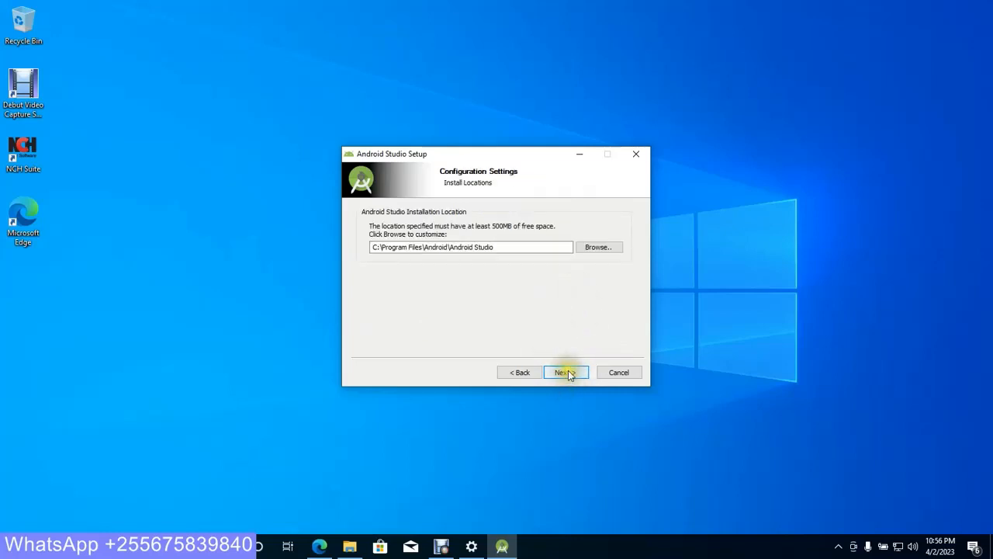
left_click(568, 374)
left_click(557, 377)
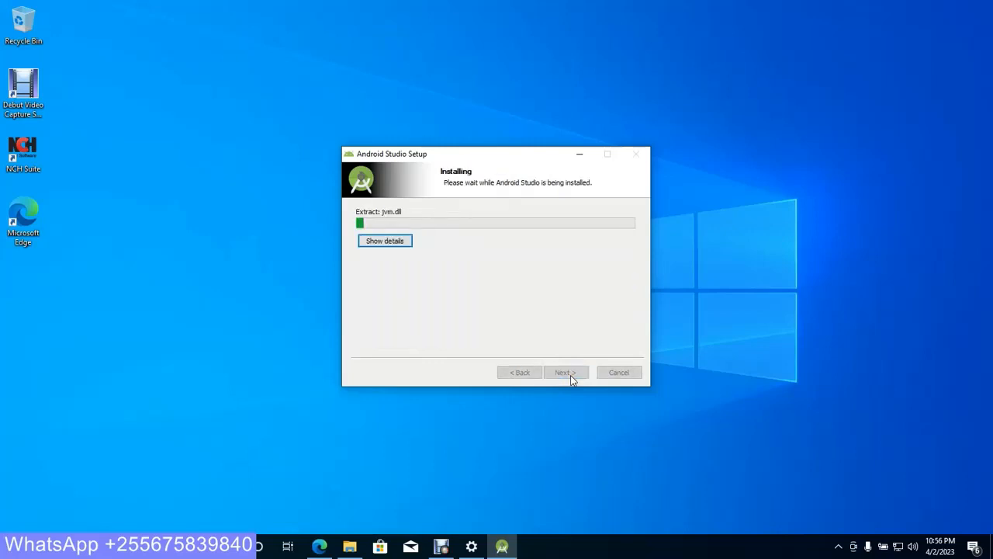
left_click(543, 442)
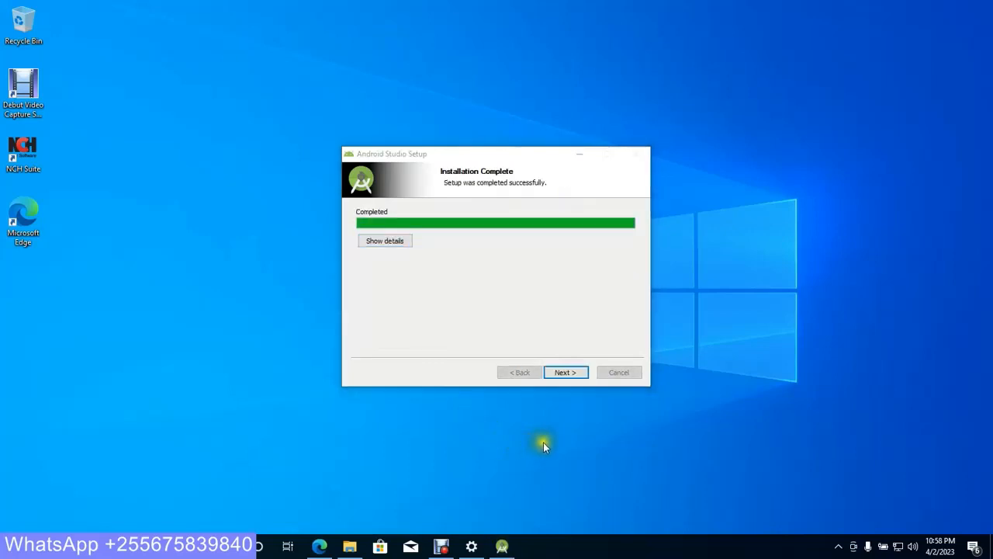
Finish the installer with Start Android Studio enabled and choose not to import settings
left_click(572, 371)
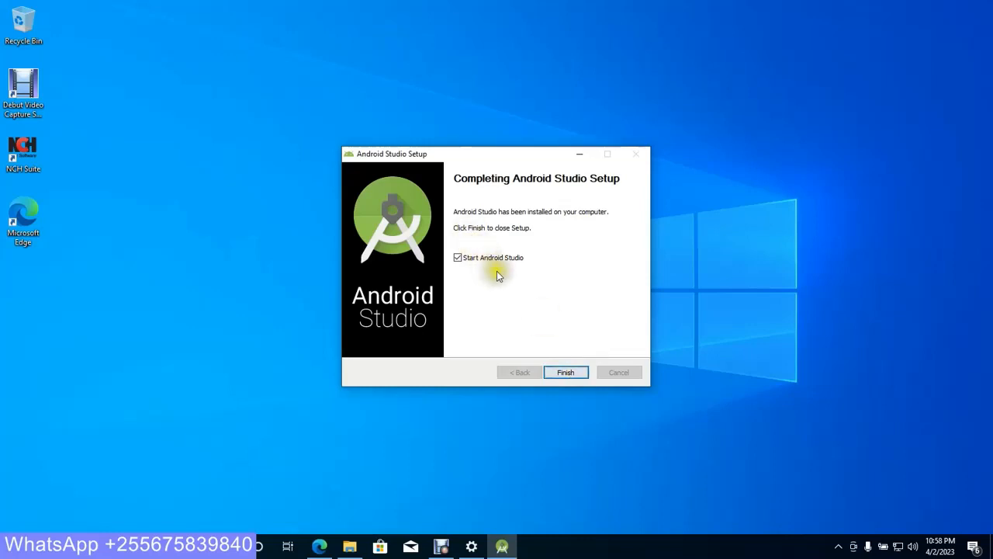
left_click(564, 371)
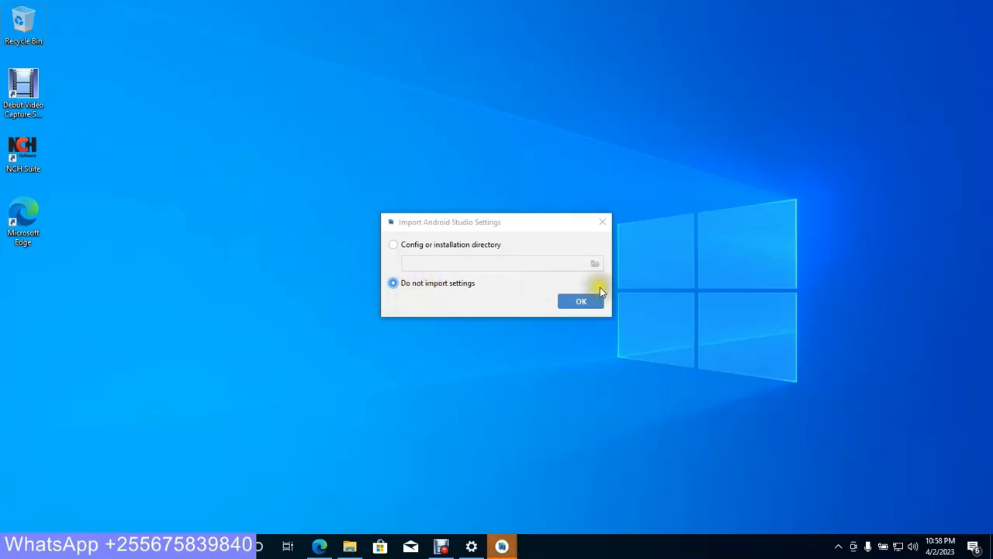
left_click(582, 301)
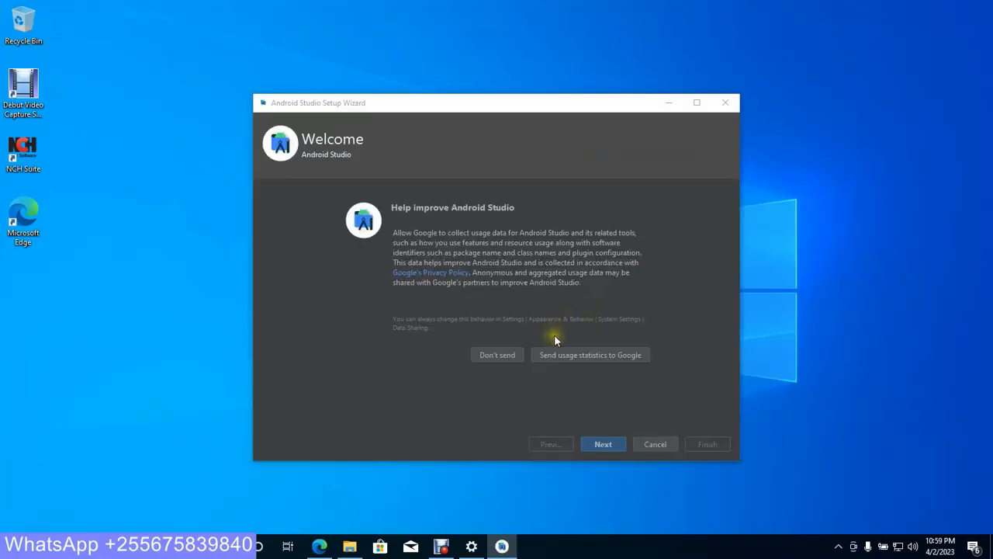
Set up Android Studio without sending usage statistics, using the Standard install type and the Light theme
left_click(514, 355)
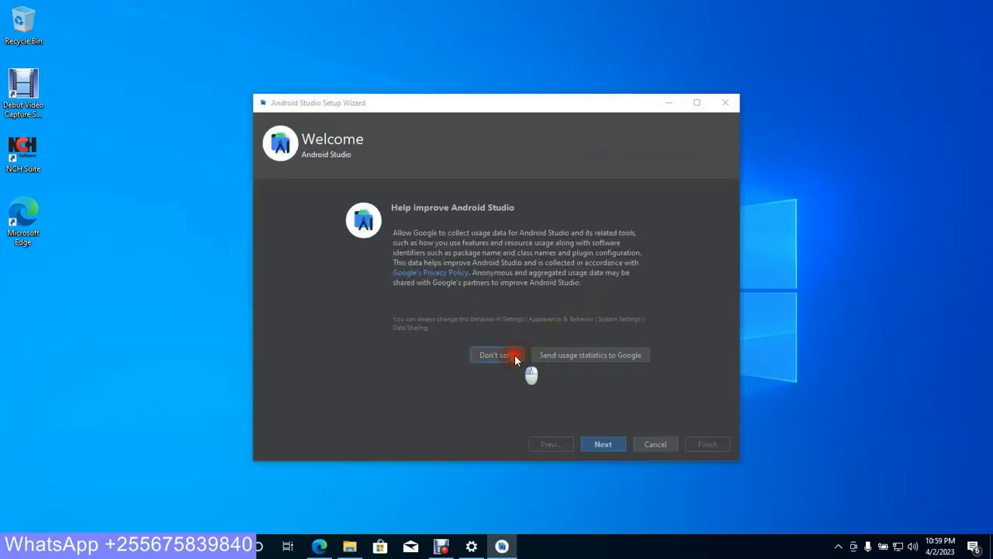
left_click(614, 444)
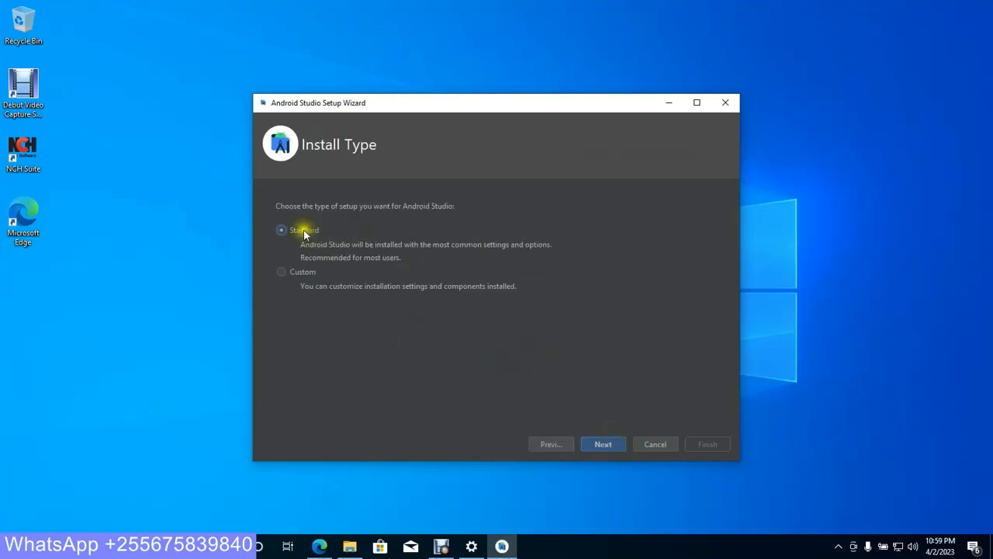
left_click(603, 445)
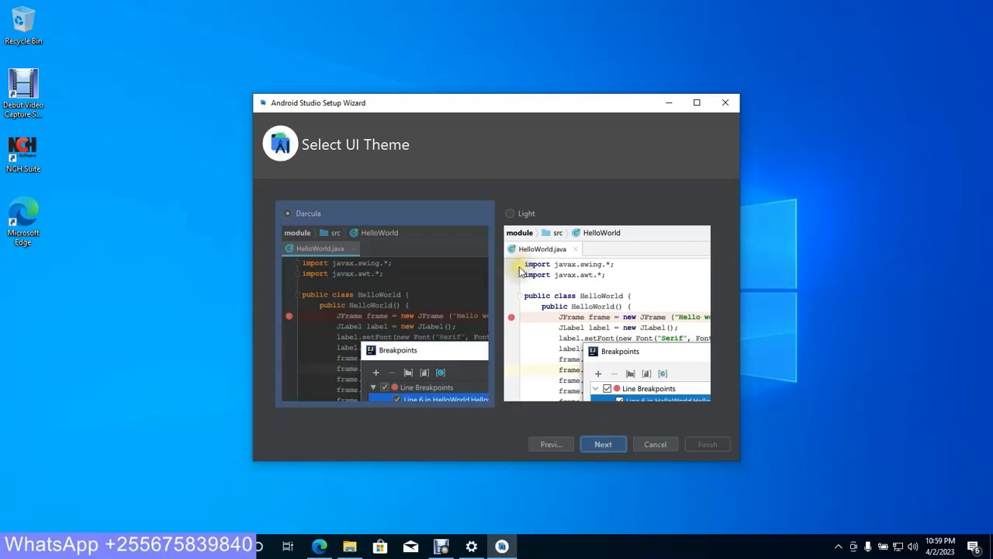
left_click(510, 213)
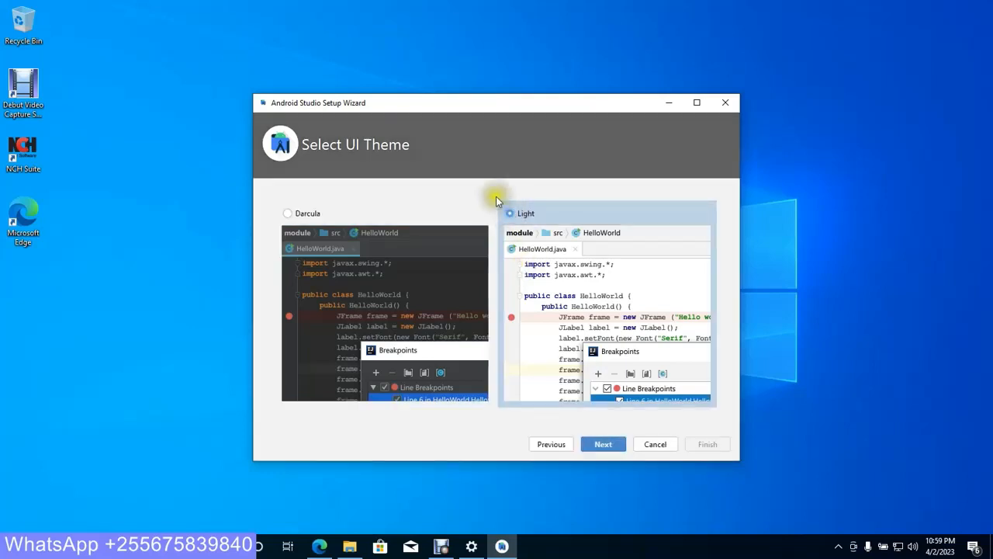
left_click(618, 448)
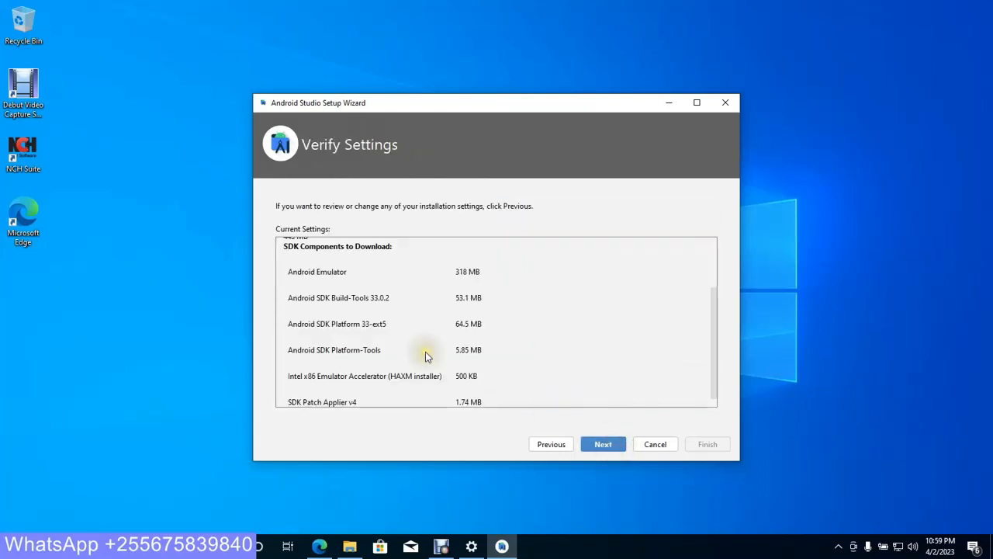
Review the SDK components to download under the current settings and proceed to the license agreements
scroll(425, 352, "up", 3)
scroll(425, 352, "down", 5)
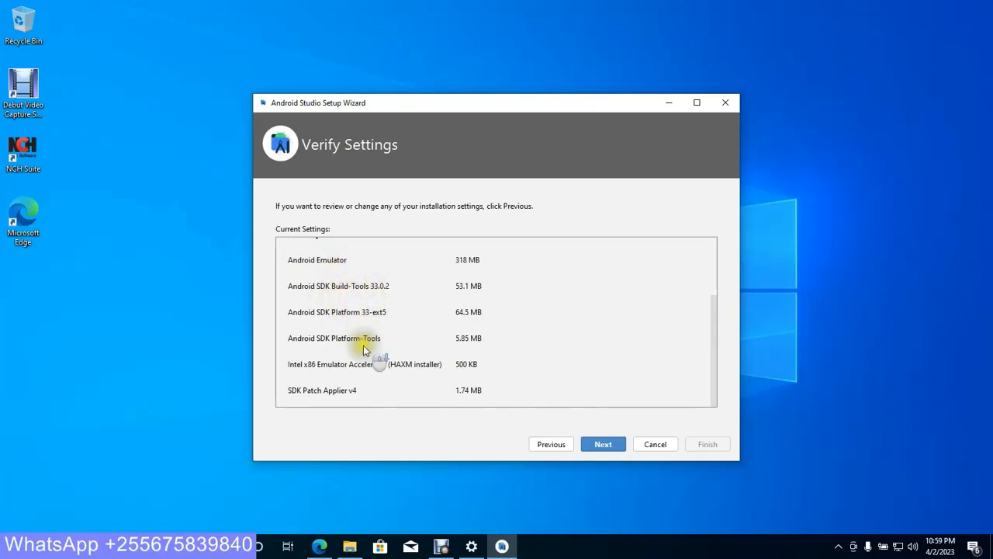
scroll(363, 348, "up", 3)
scroll(371, 354, "down", 3)
scroll(375, 361, "up", 2)
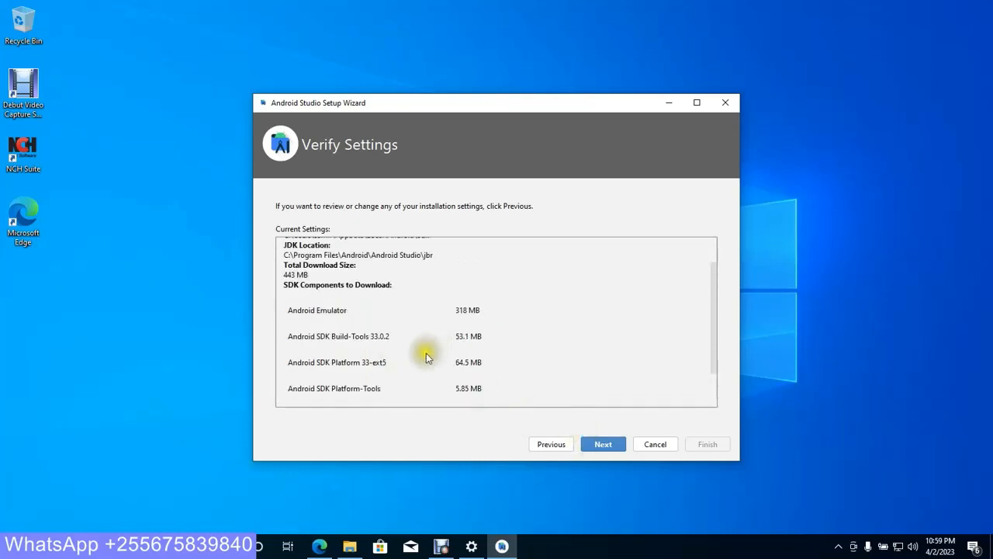
scroll(389, 353, "down", 2)
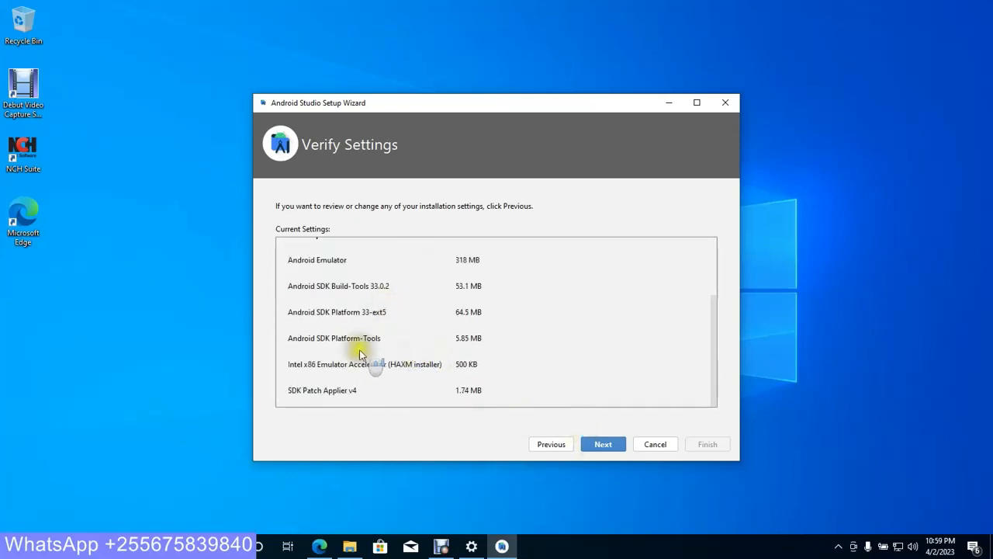
left_click(613, 447)
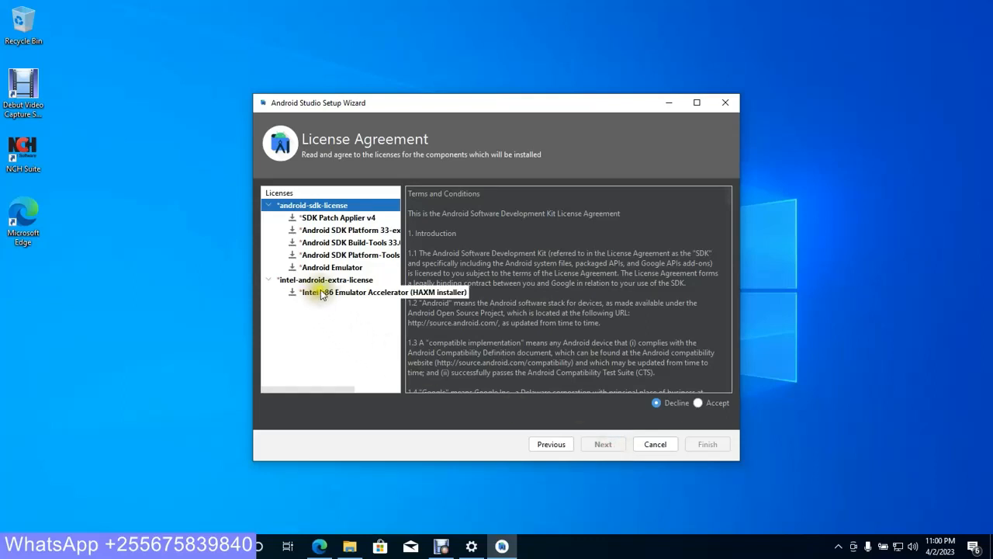
Accept the intel-android-extra-license for the Intel x86 Emulator Accelerator (HAXM installer)
left_click(341, 282)
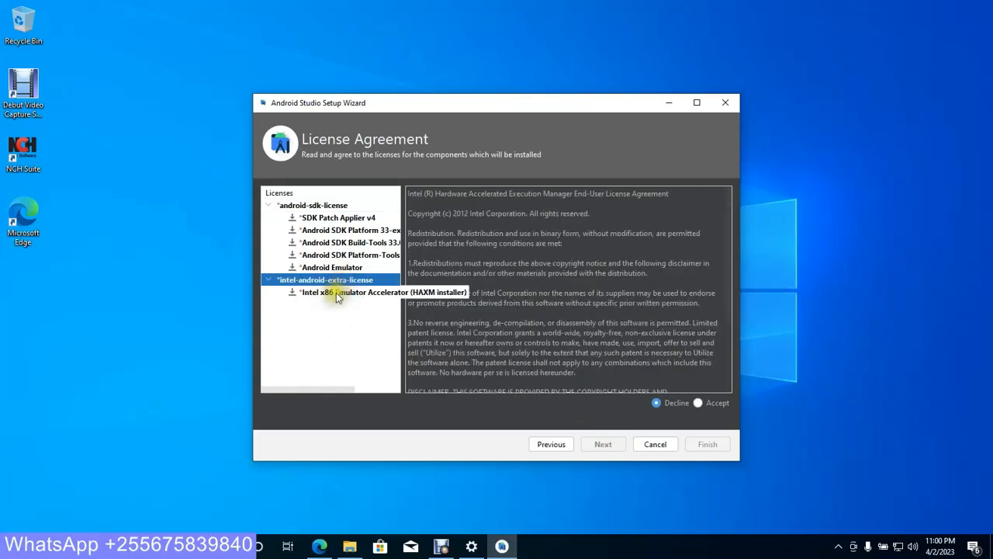
left_click(336, 293)
left_click(698, 403)
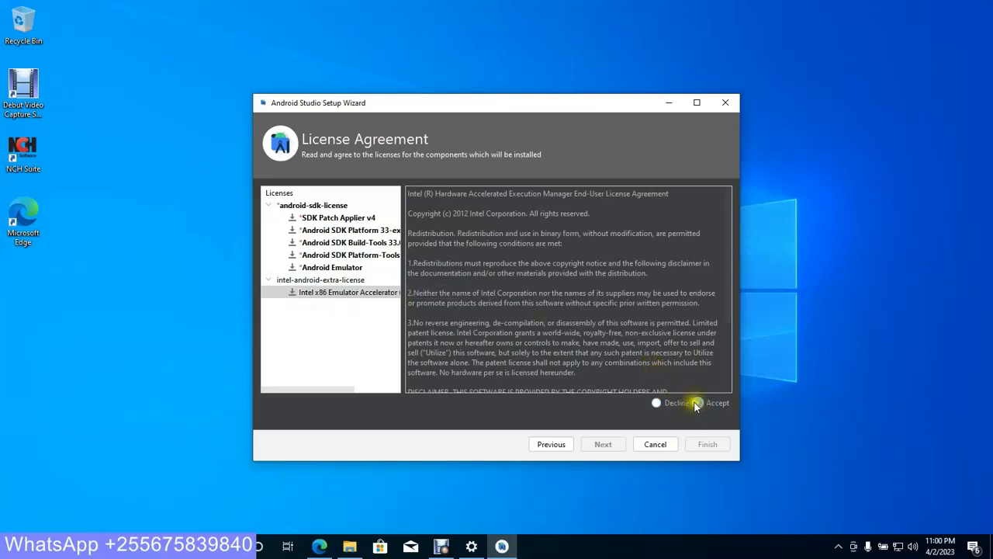
left_click(322, 280)
left_click(324, 292)
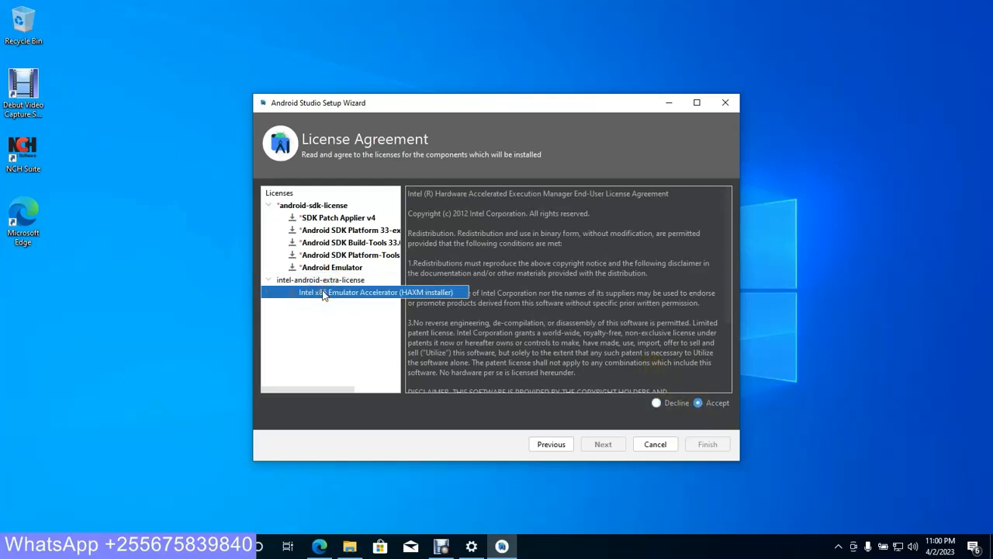
Accept the android-sdk-license, download the SDK components and finish the setup wizard
left_click(311, 205)
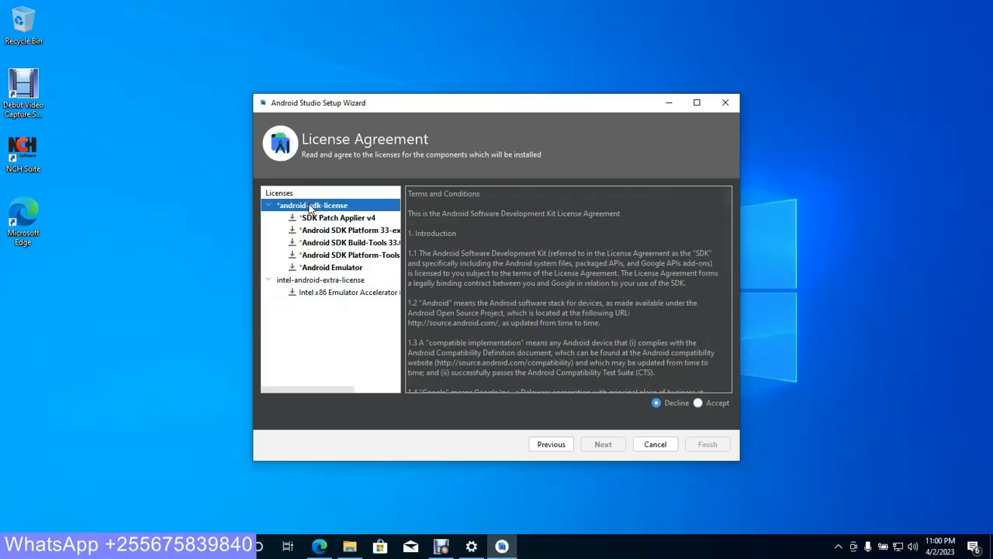
left_click(697, 403)
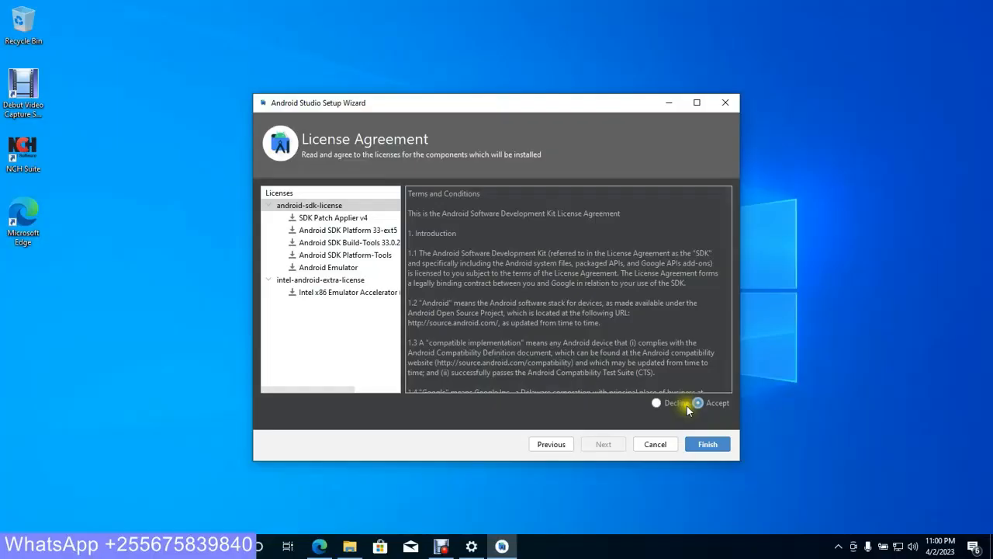
left_click(717, 445)
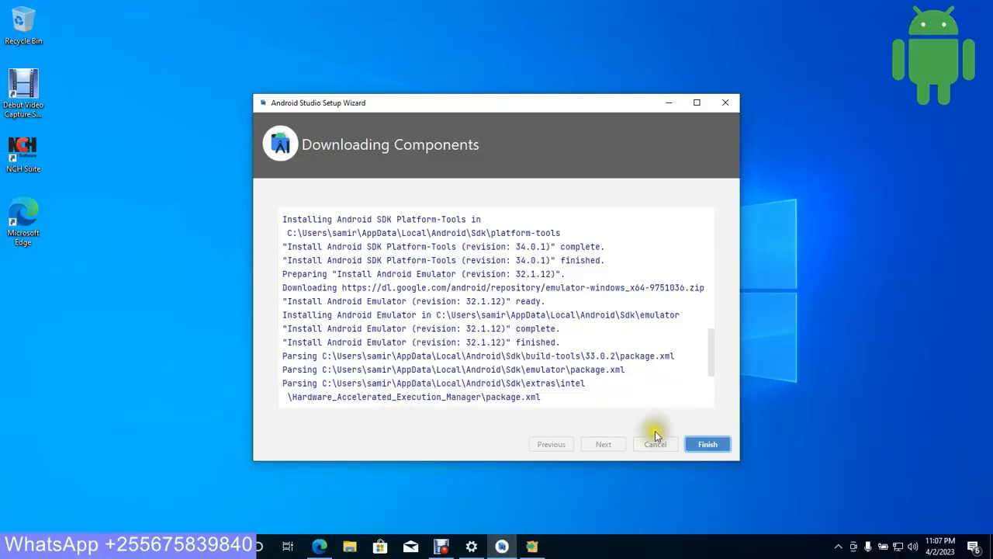
left_click(702, 447)
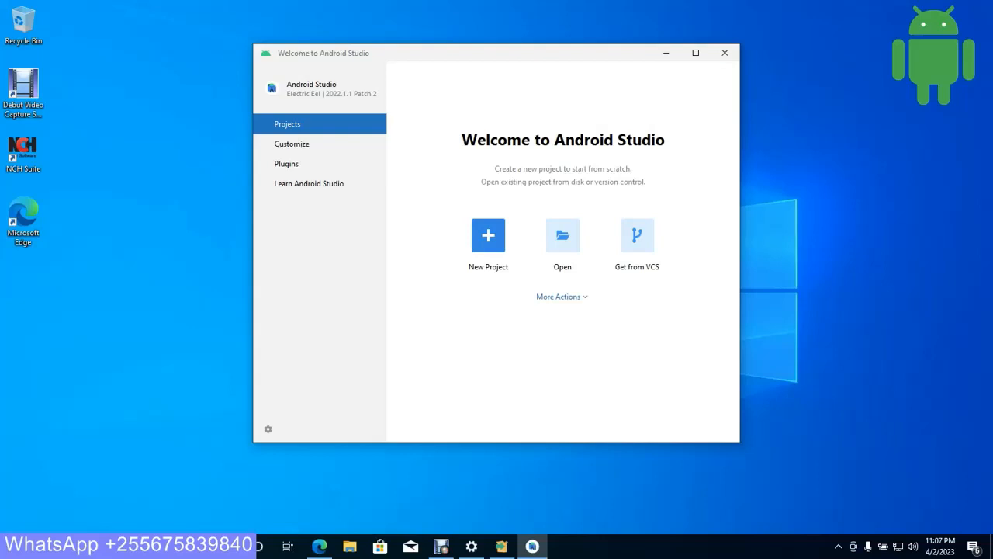
Search Windows for "and" to find the installed Android Studio app, and return to its welcome window
left_click(108, 546)
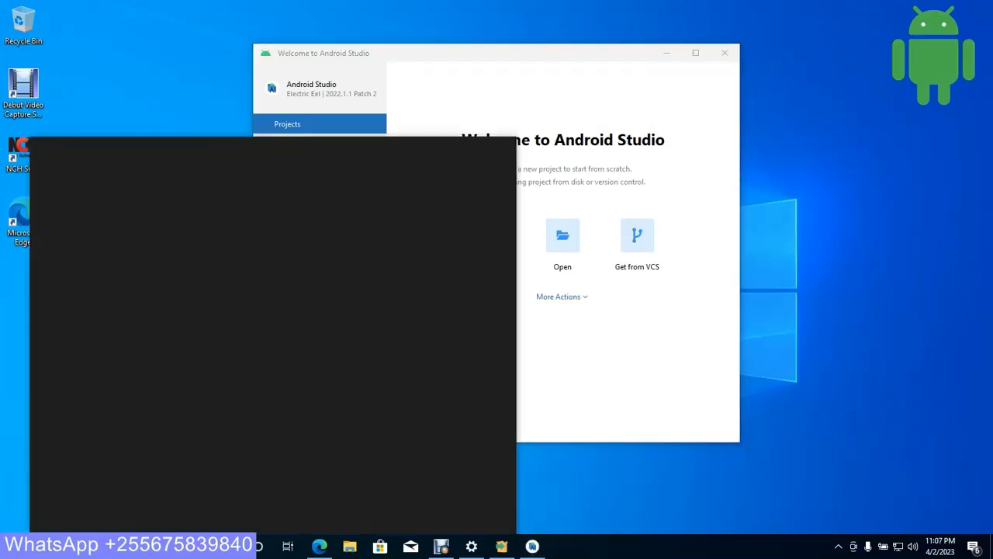
type("and")
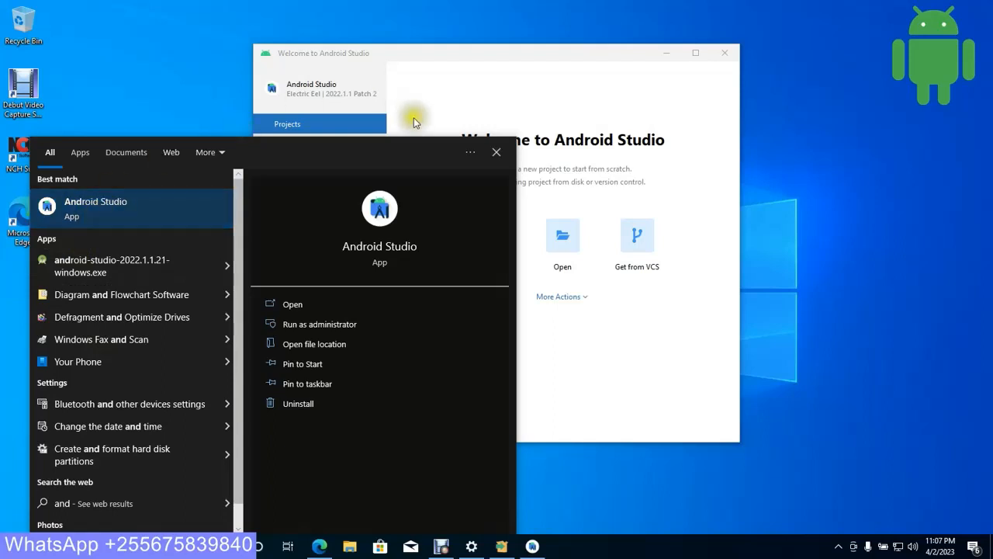
mouse_move(556, 55)
left_mouse_down()
mouse_move(550, 39)
mouse_move(557, 61)
left_mouse_up()
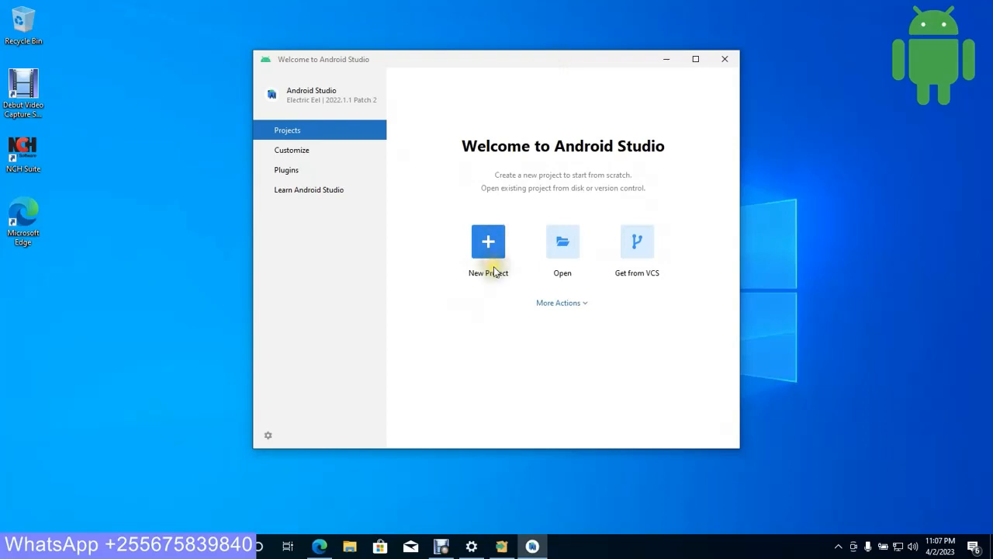
Start a new phone and tablet project from the Empty Activity template and proceed to its configuration
left_click(490, 244)
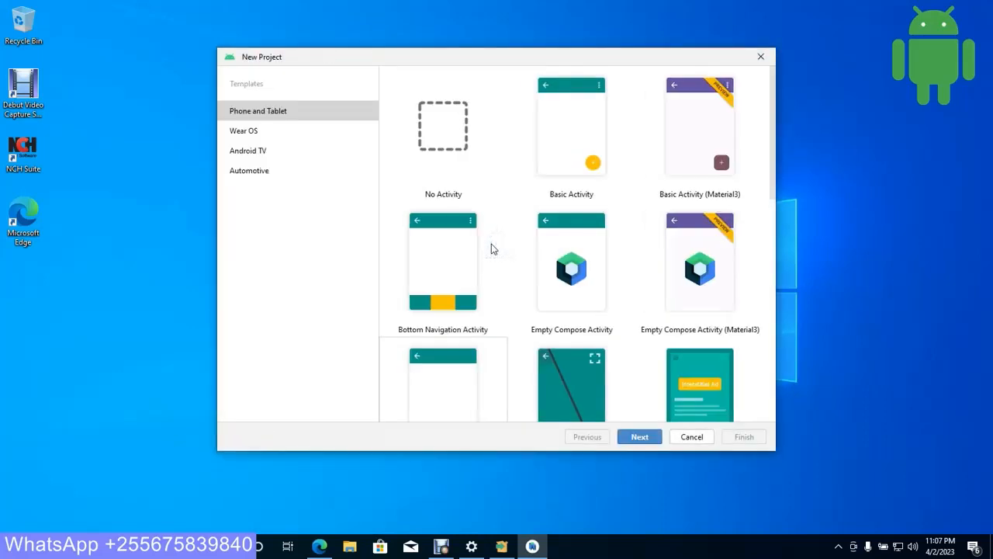
scroll(569, 294, "down", 2)
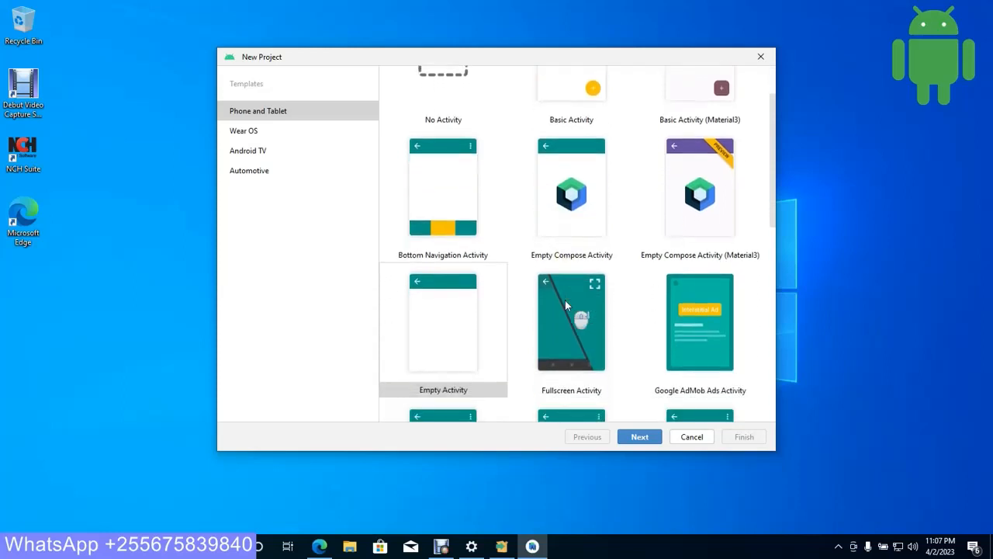
left_click(417, 328)
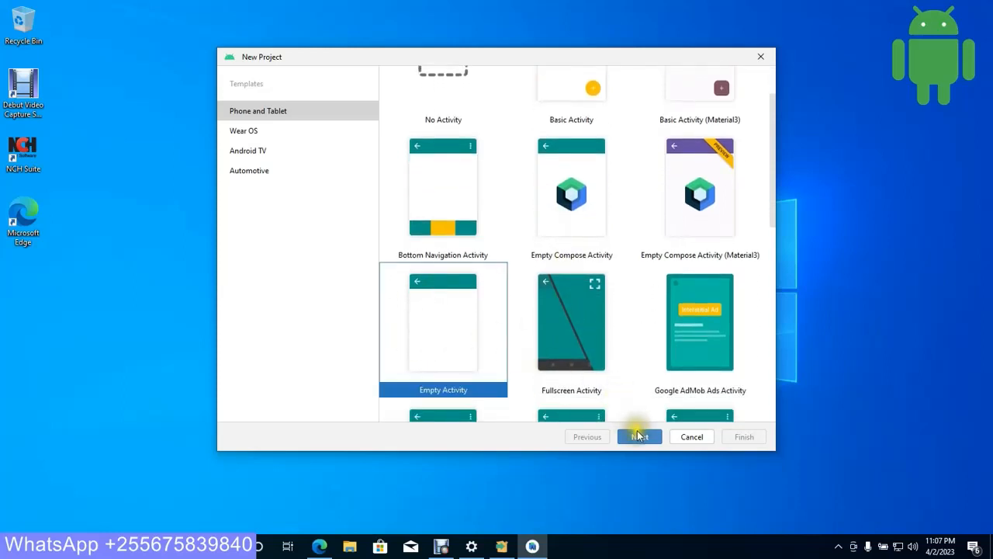
left_click(638, 438)
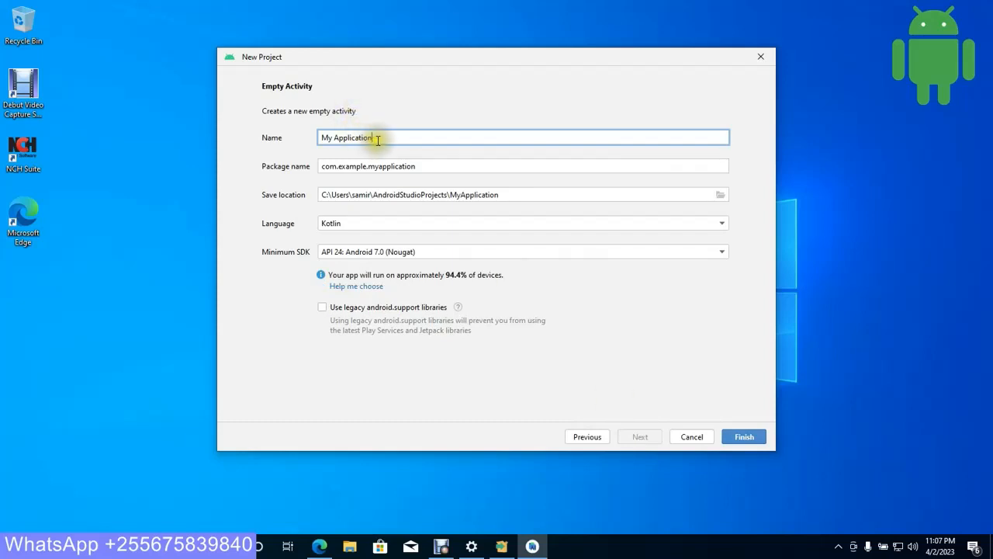
Review the new project's name, package name and save location, and set its language to Java
left_click_drag(377, 137, 286, 129)
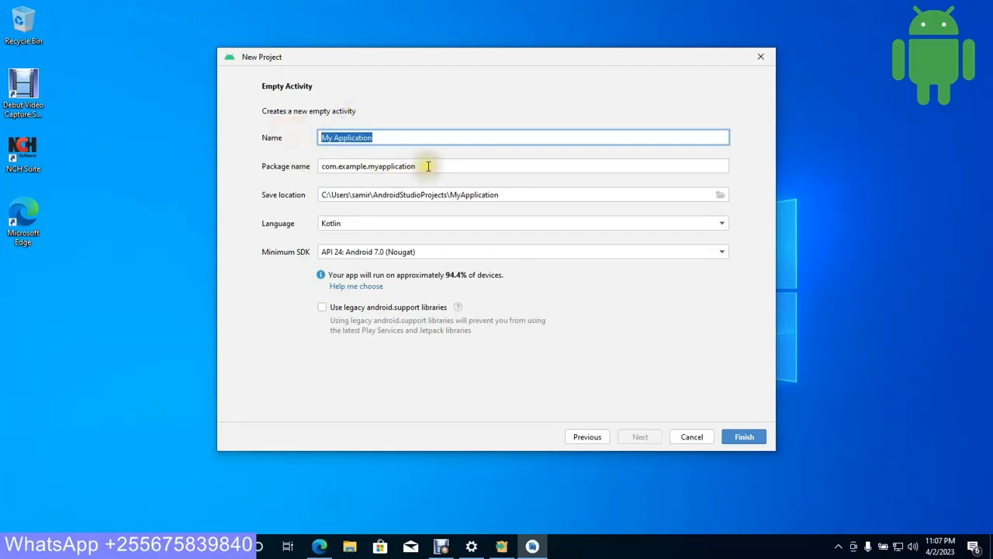
left_click_drag(423, 166, 293, 172)
left_click_drag(446, 195, 321, 176)
left_click(343, 223)
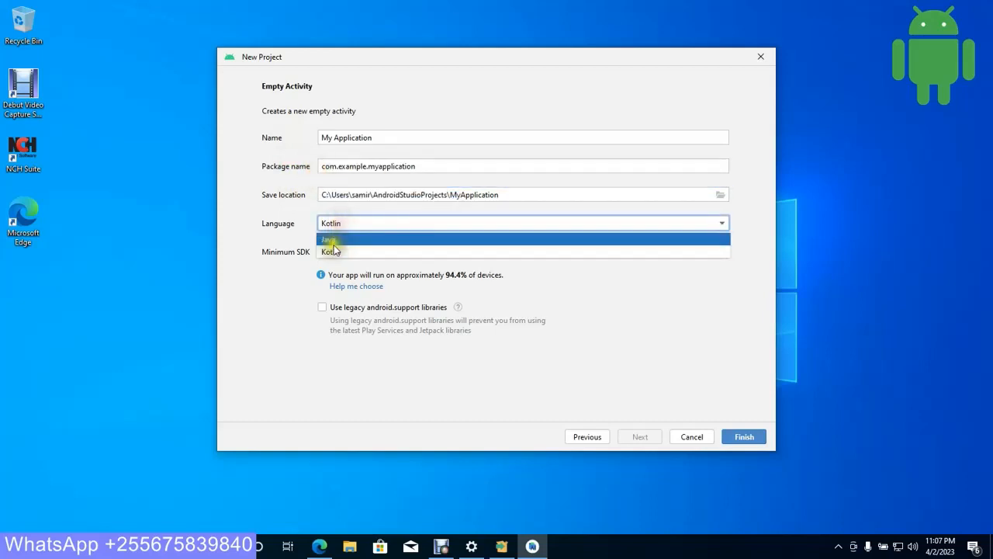
left_click(334, 250)
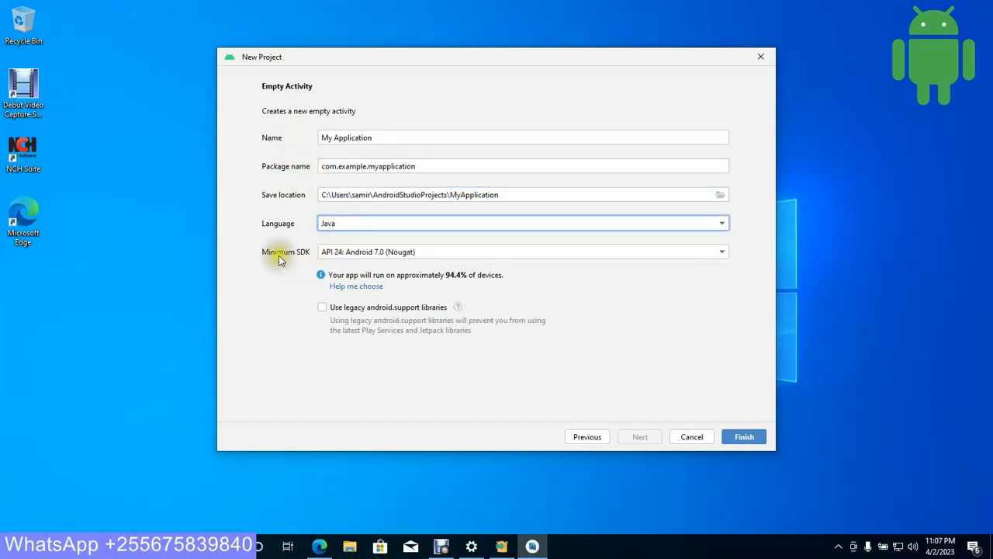
Set the minimum SDK to API 16: Android 4.1 (Jelly Bean) and finish creating the project
left_click(359, 251)
scroll(371, 274, "up", 3)
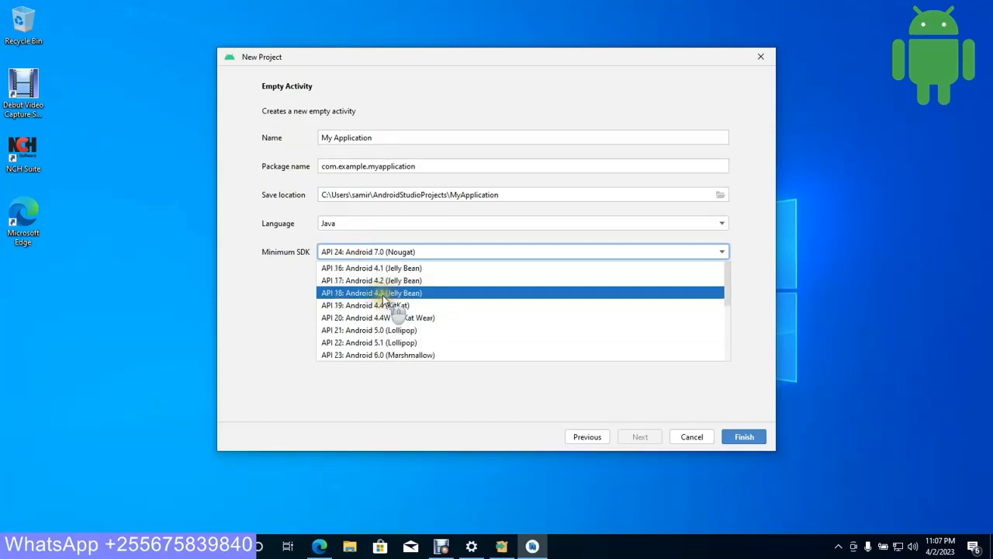
left_click(344, 268)
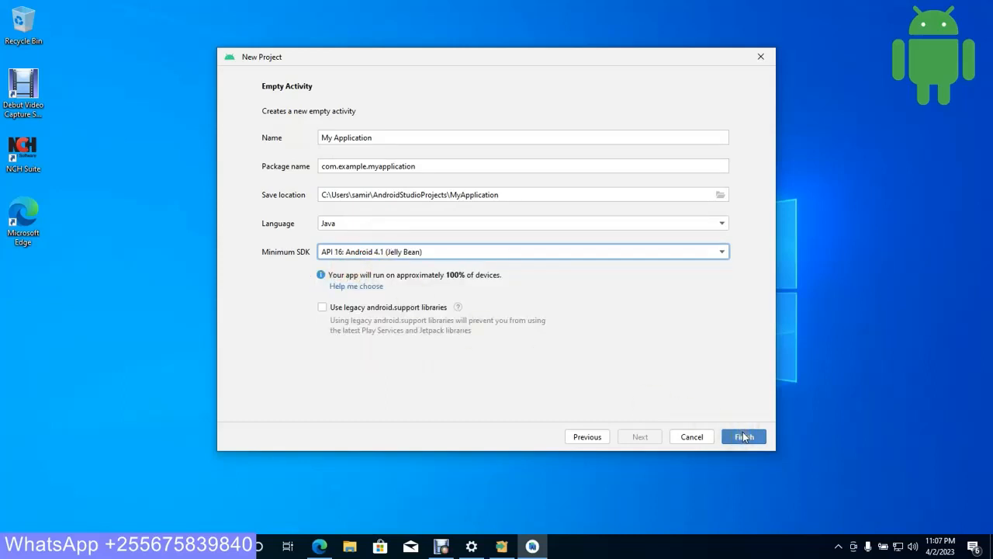
left_click(743, 437)
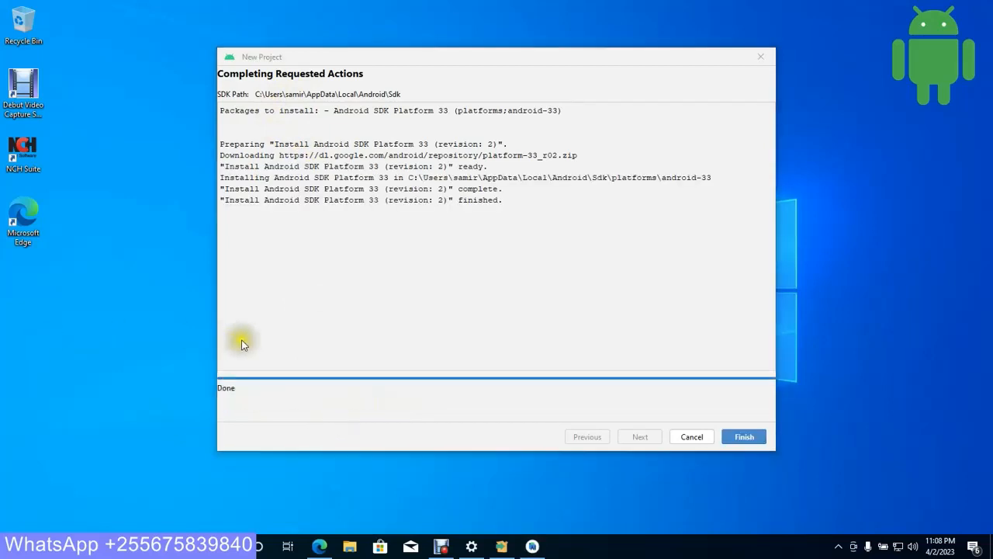
left_click(744, 437)
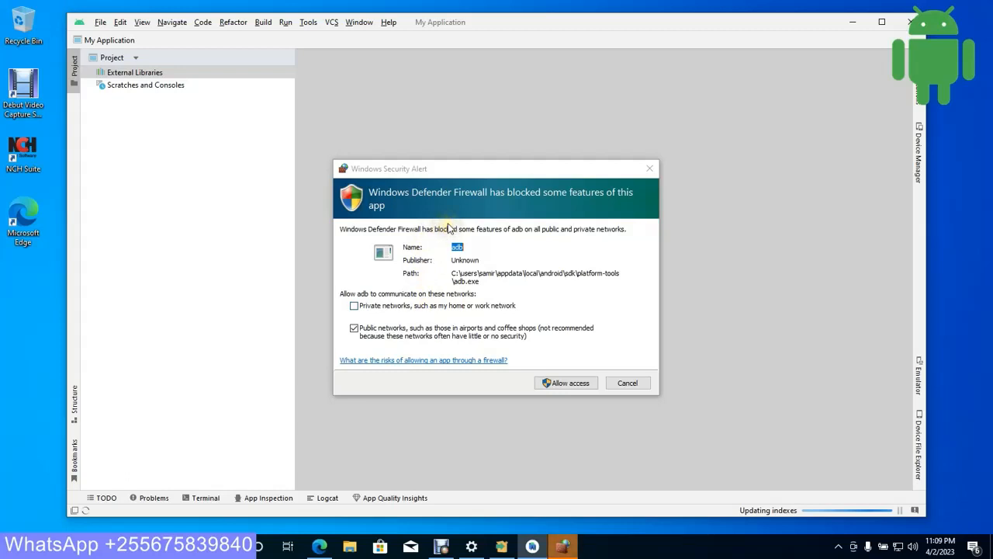
Allow adb through Windows Defender Firewall on private and public networks, and maximize the project window
left_click(354, 307)
left_click(354, 328)
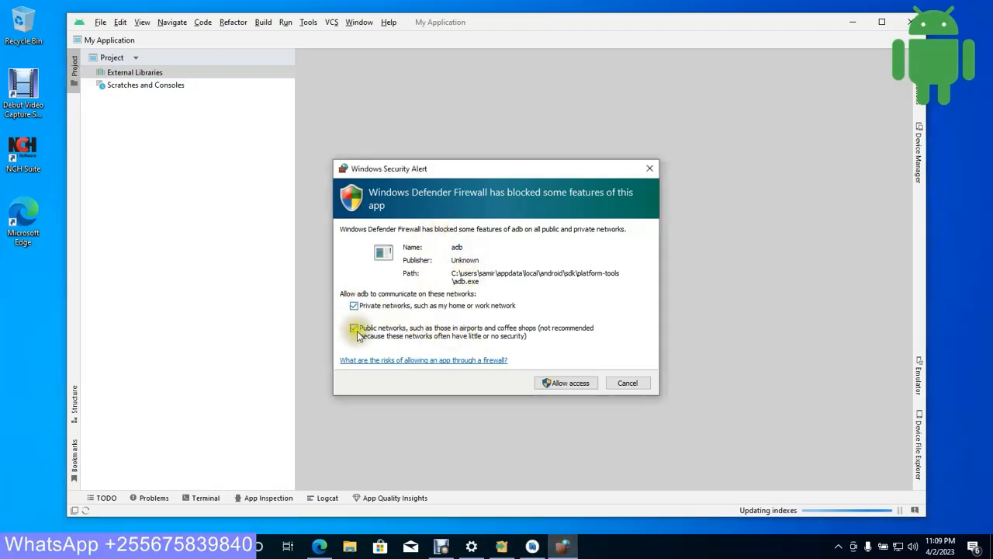
left_click(354, 328)
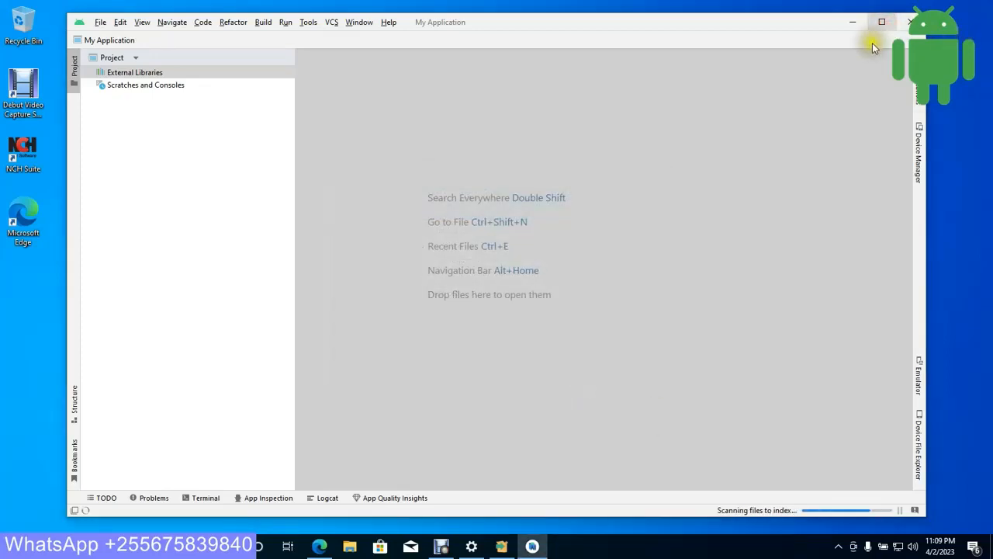
left_click(881, 21)
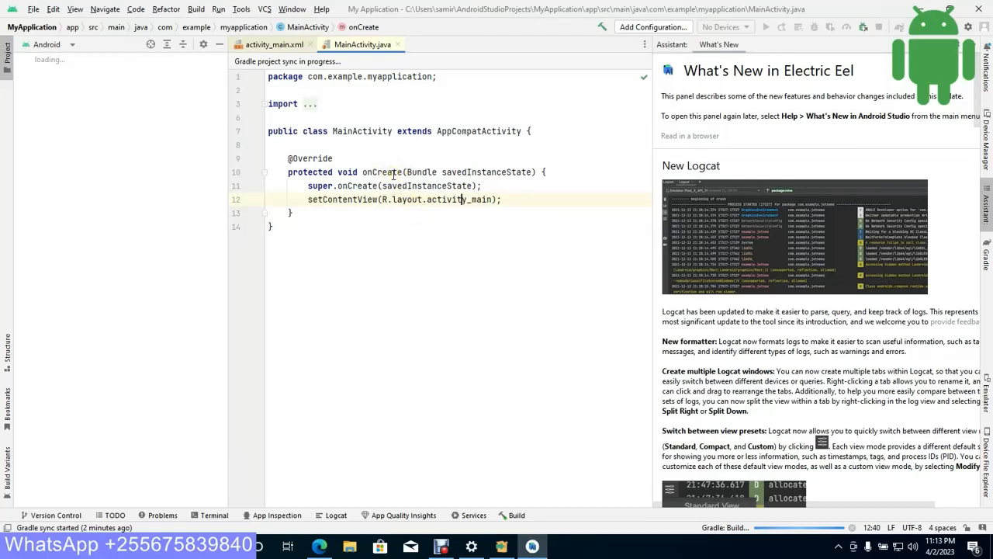
In the SDK Manager, select every SDK platform from Android UpsideDownCake Preview down to Android 8.1 (Oreo) for installation
left_click(241, 9)
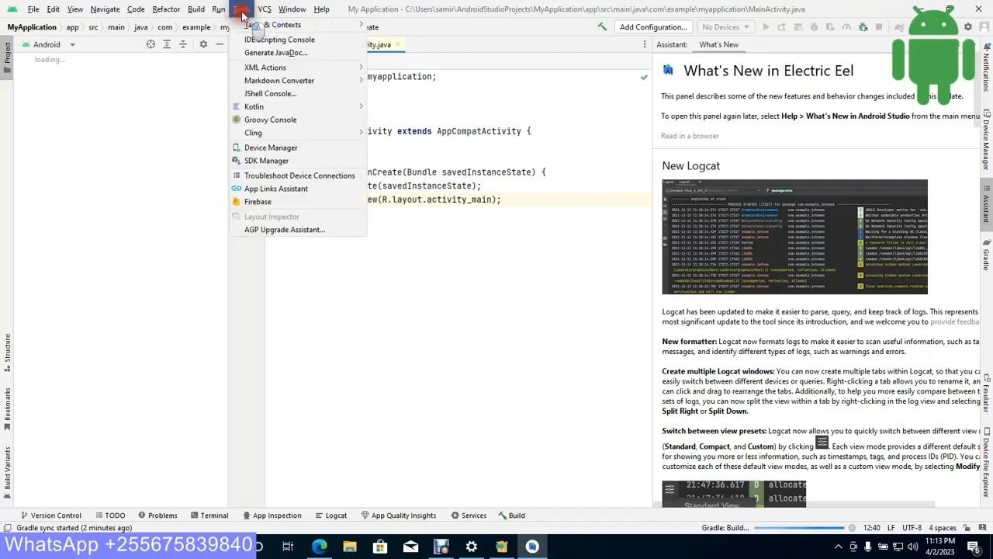
left_click(267, 161)
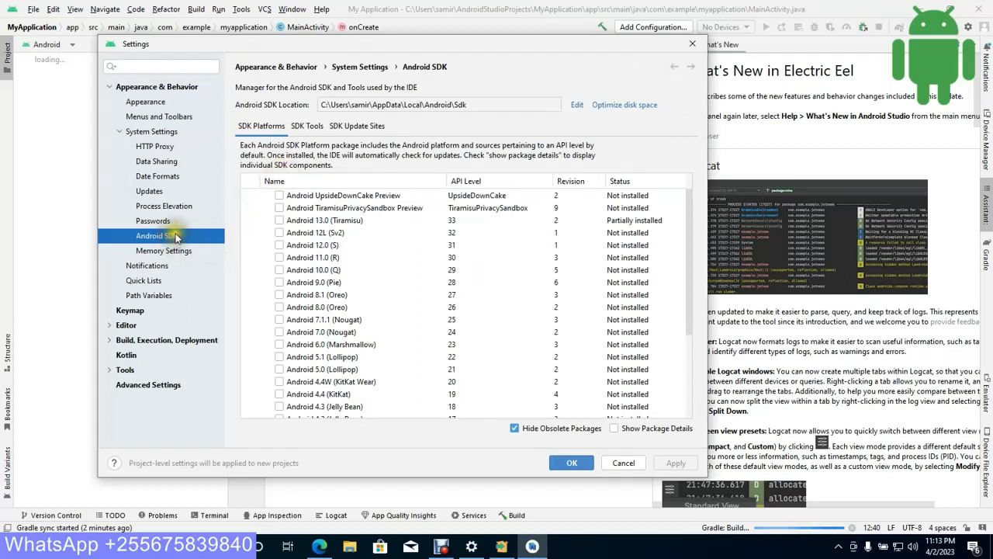
left_click(279, 194)
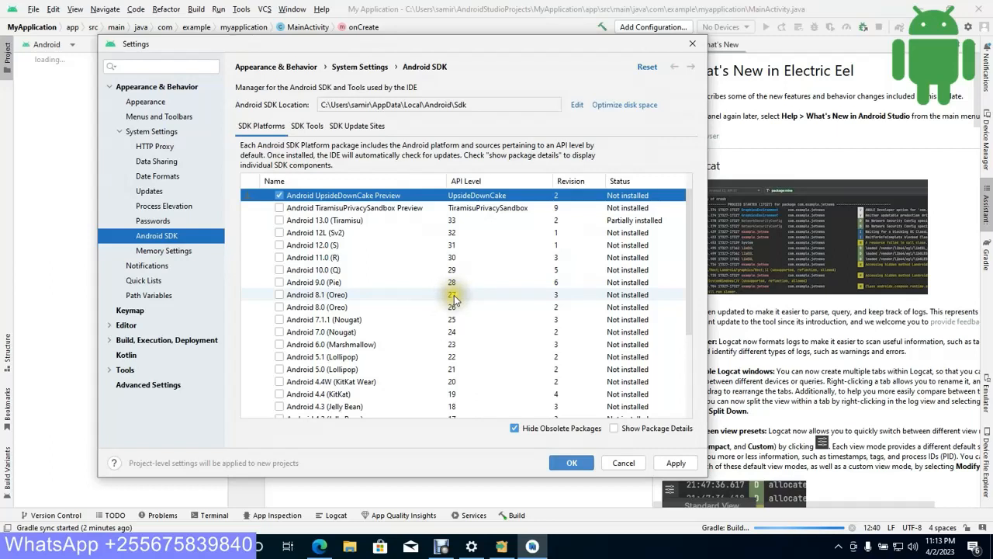
left_click(279, 207)
left_click(279, 220)
left_click(279, 232)
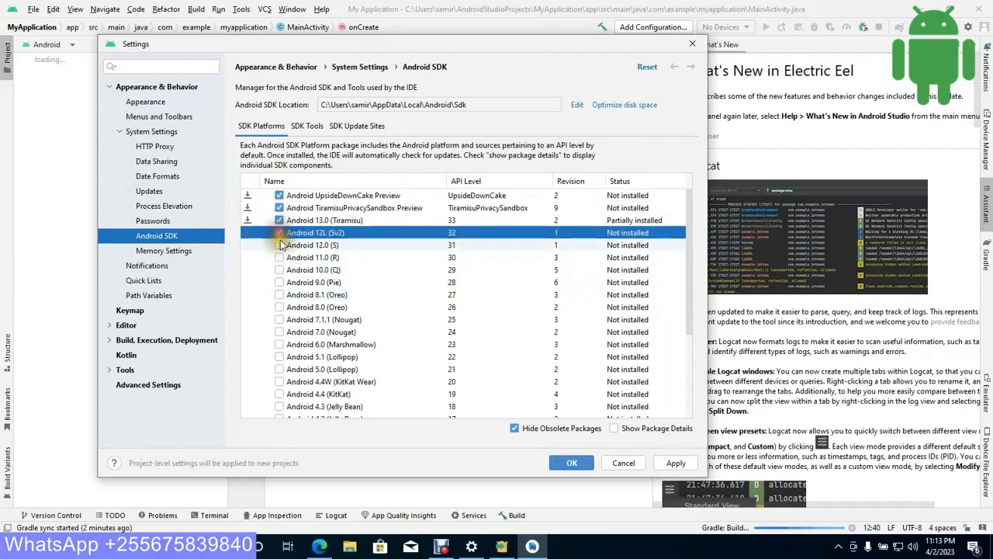
left_click(278, 244)
left_click(278, 257)
left_click(279, 269)
left_click(279, 282)
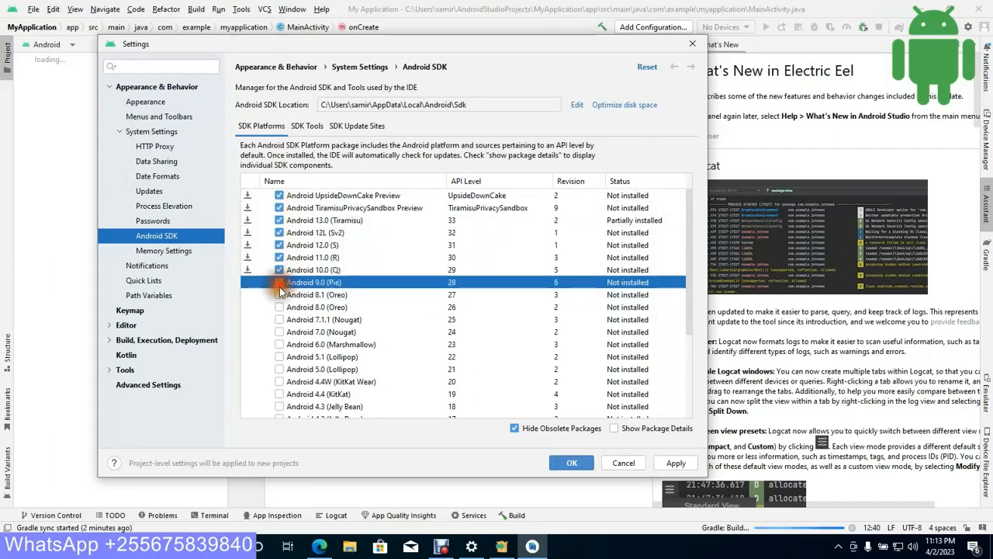
left_click(278, 295)
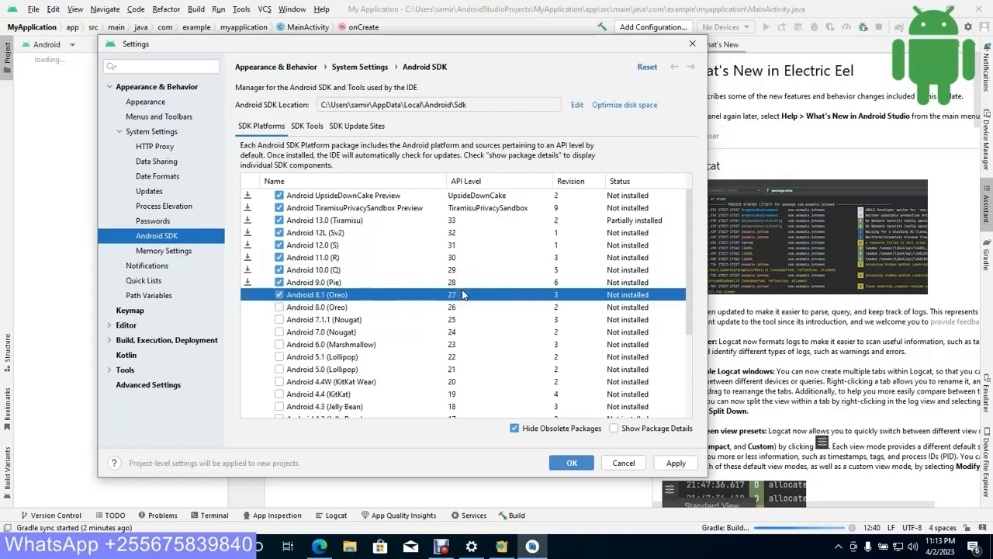
Show package details for the SDK tools and select the uninstalled Android SDK Build-Tools versions from 34.0.0-rc2 down to 28.0.0
left_click(308, 129)
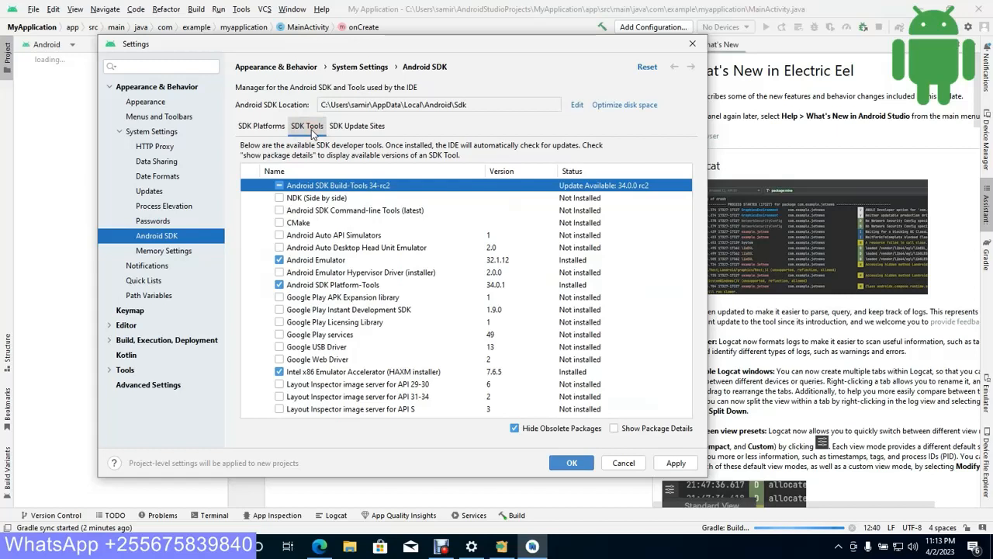
left_click(613, 429)
left_click(291, 198)
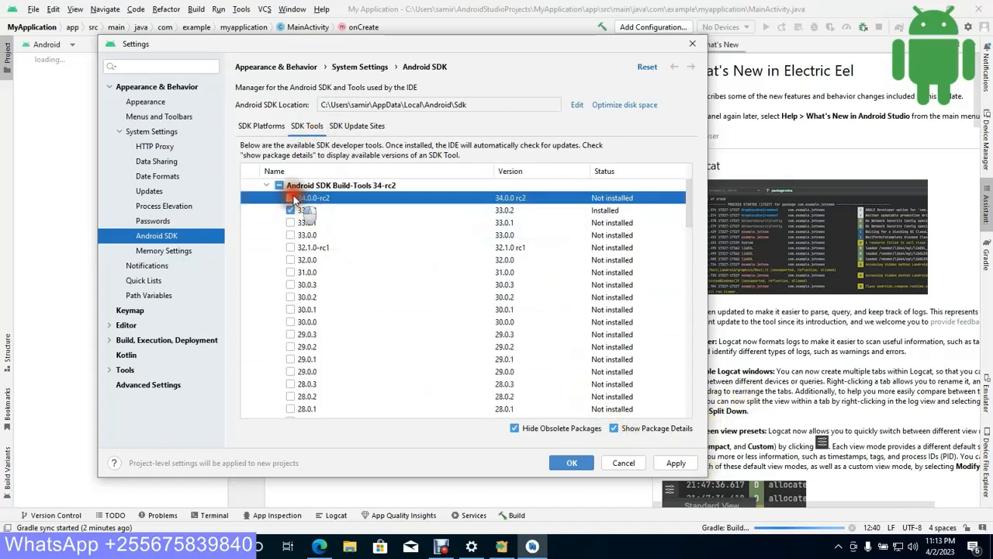
left_click(291, 223)
left_click(291, 235)
left_click(291, 247)
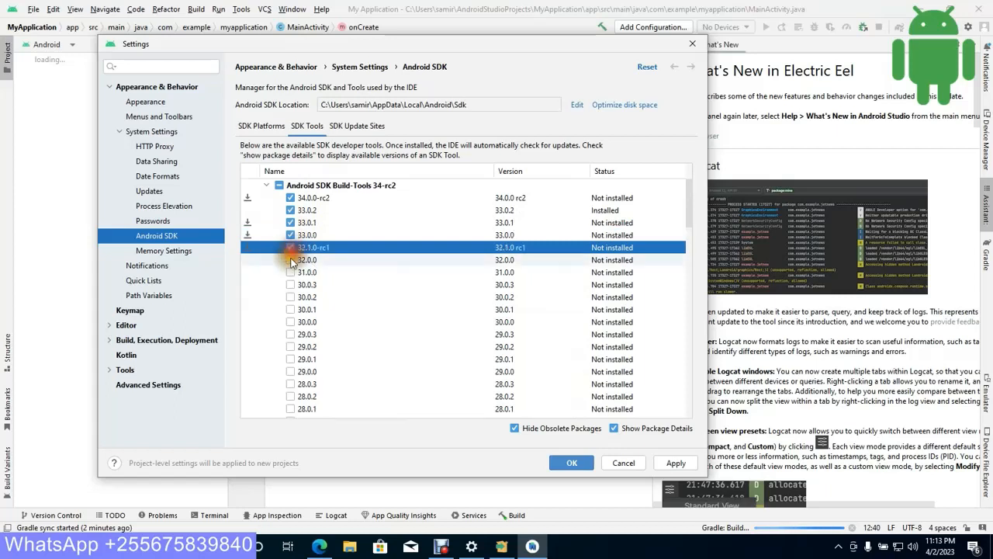
left_click(291, 260)
left_click(291, 273)
left_click(291, 285)
left_click(291, 298)
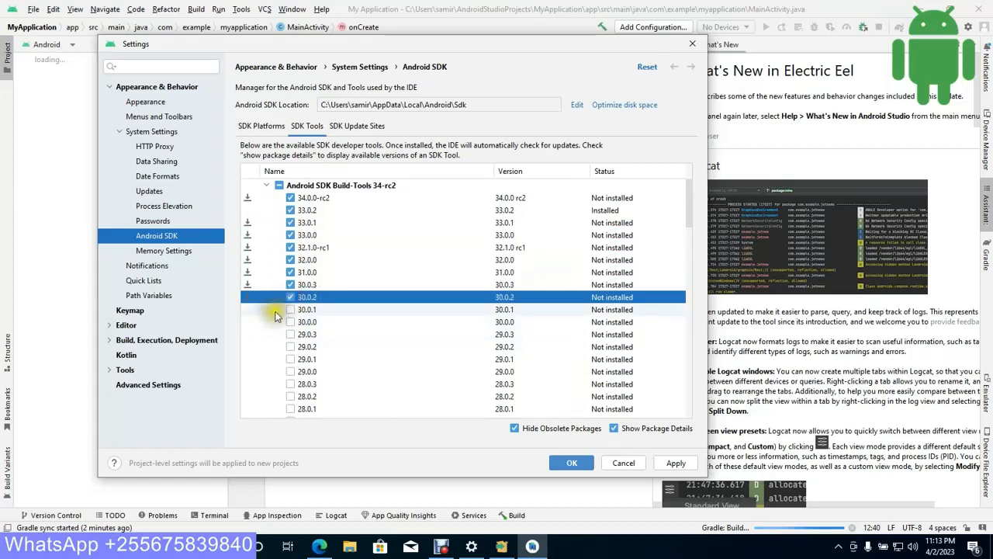
left_click(291, 310)
left_click(291, 322)
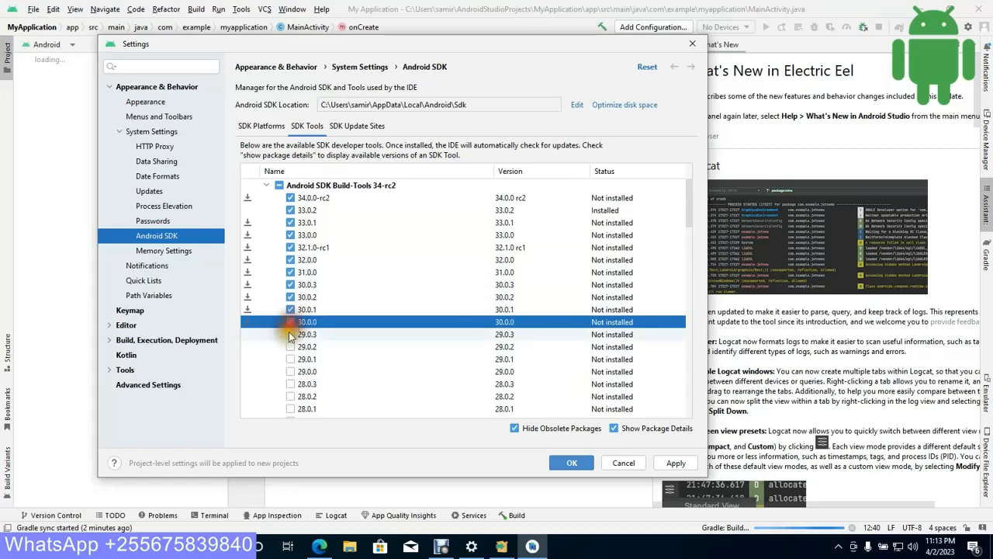
left_click(291, 334)
left_click(291, 346)
left_click(291, 360)
left_click(291, 372)
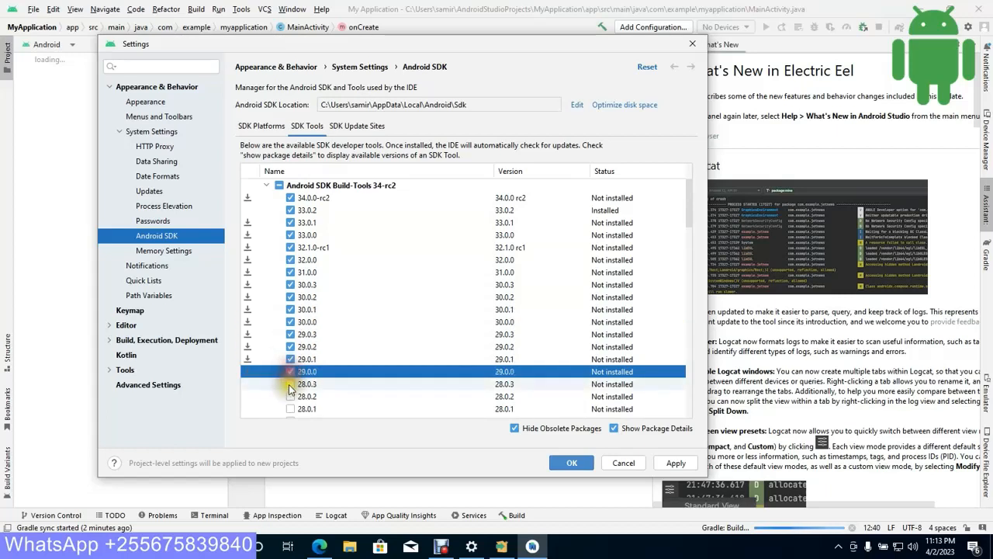
left_click(291, 384)
scroll(326, 377, "down", 3)
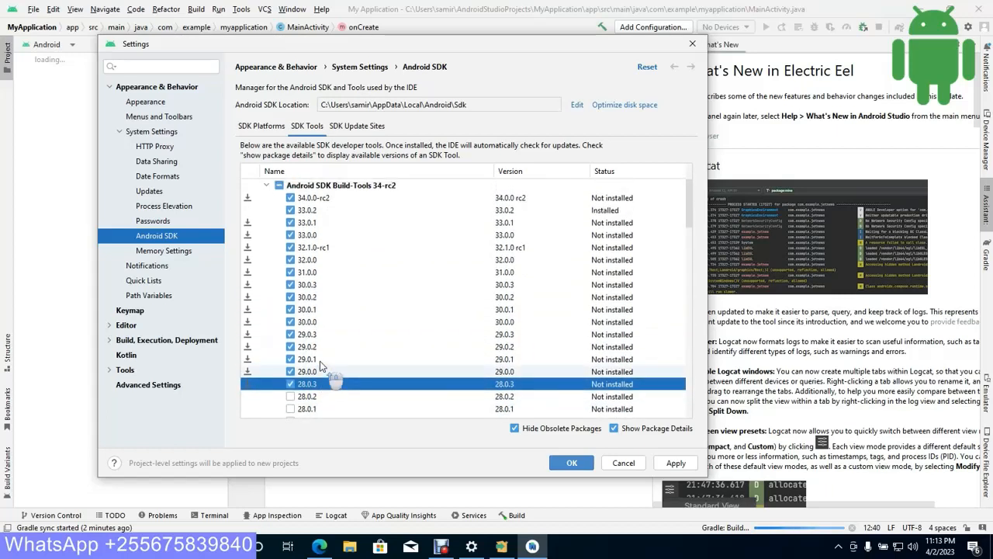
left_click(290, 285)
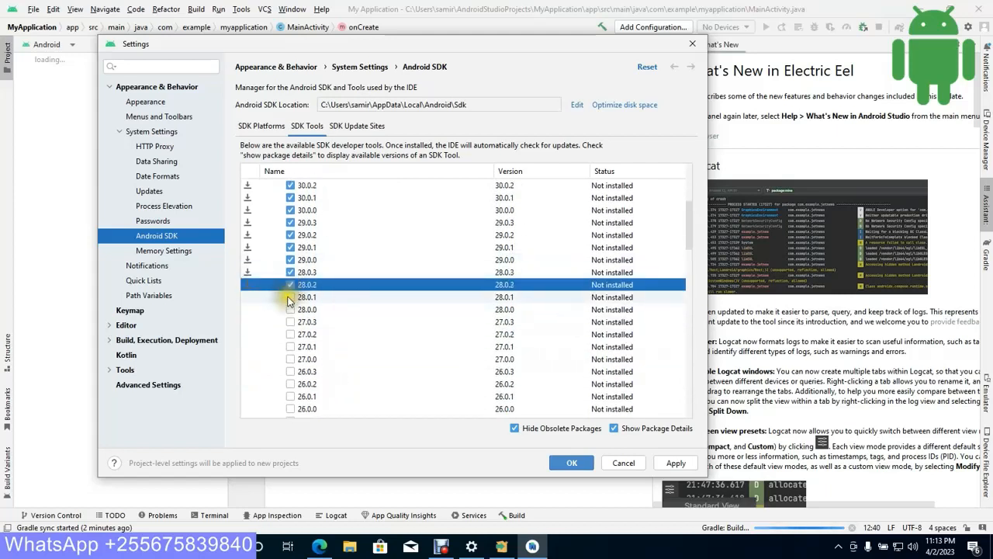
left_click(290, 298)
left_click(290, 309)
scroll(349, 328, "up", 3)
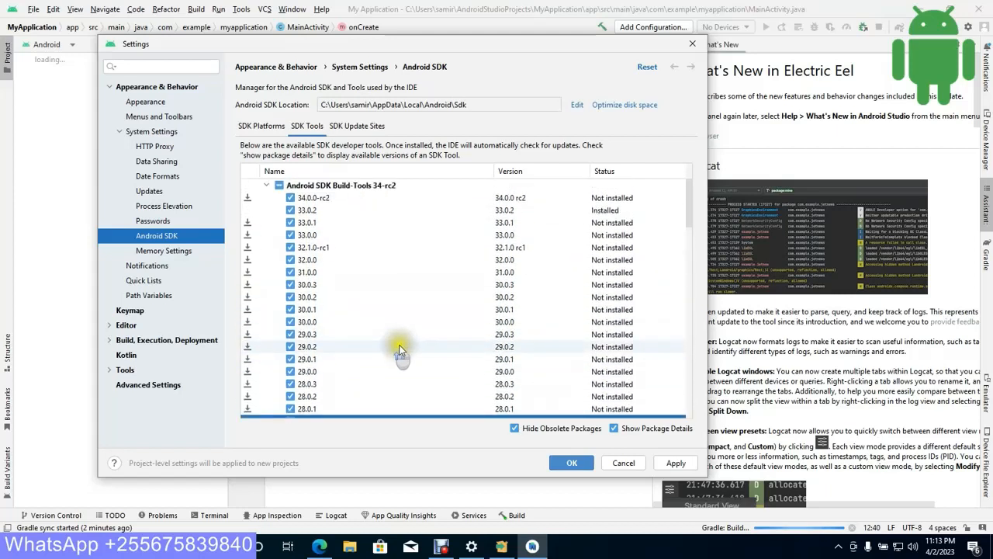
Apply and confirm the SDK component changes, accept the android-sdk-preview-license and install the selected components
left_click(677, 463)
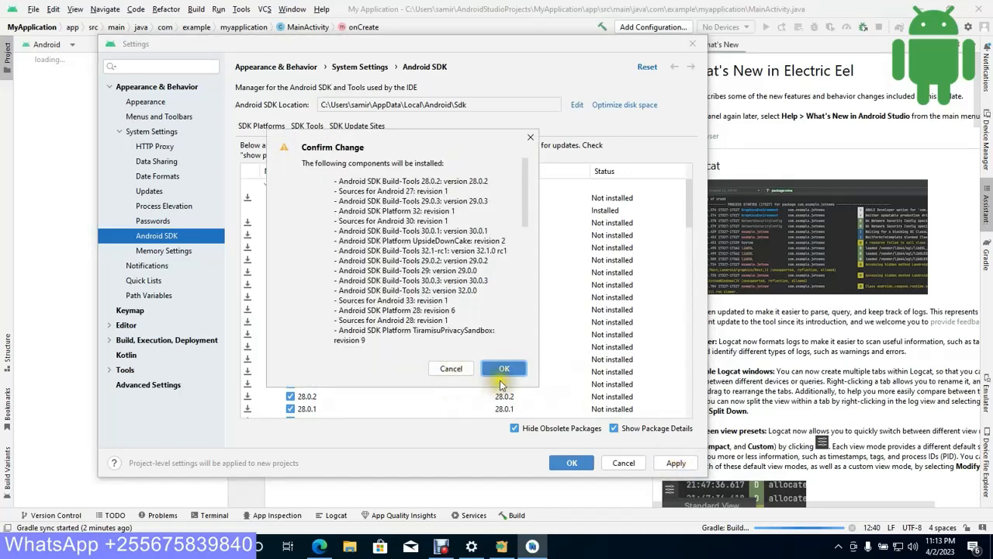
left_click(502, 372)
left_click(411, 404)
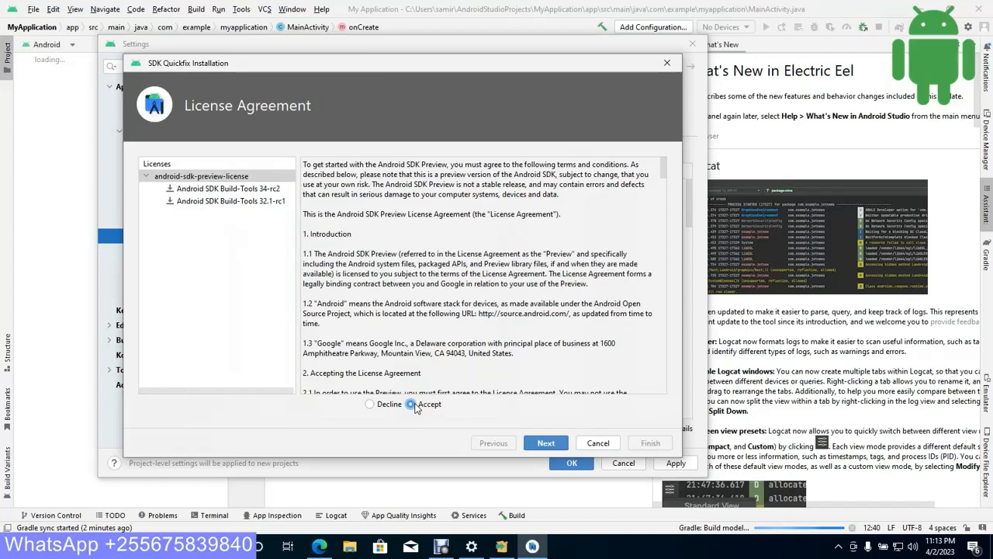
left_click(534, 443)
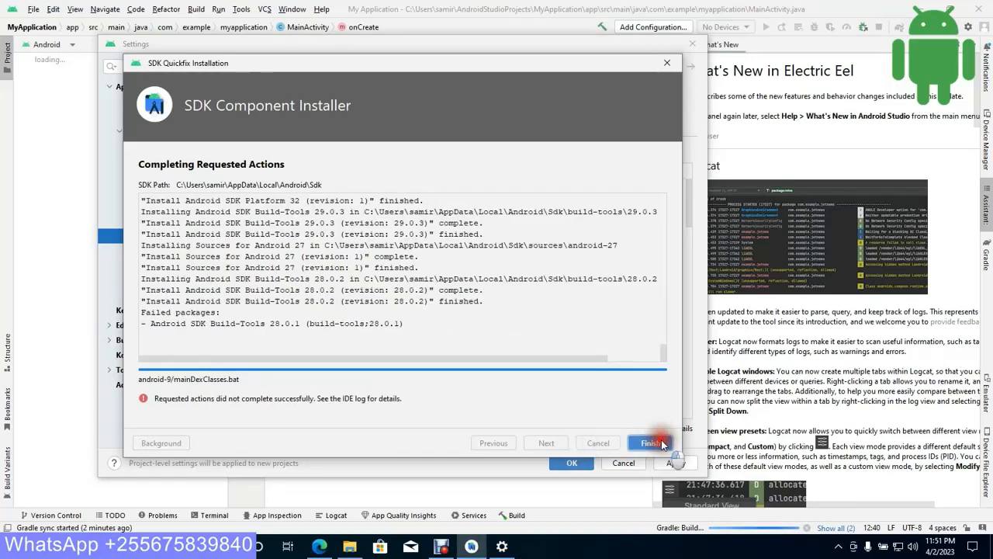
Finish the SDK component installer, close the SDK settings and return to the MainActivity.java editor
left_click(658, 444)
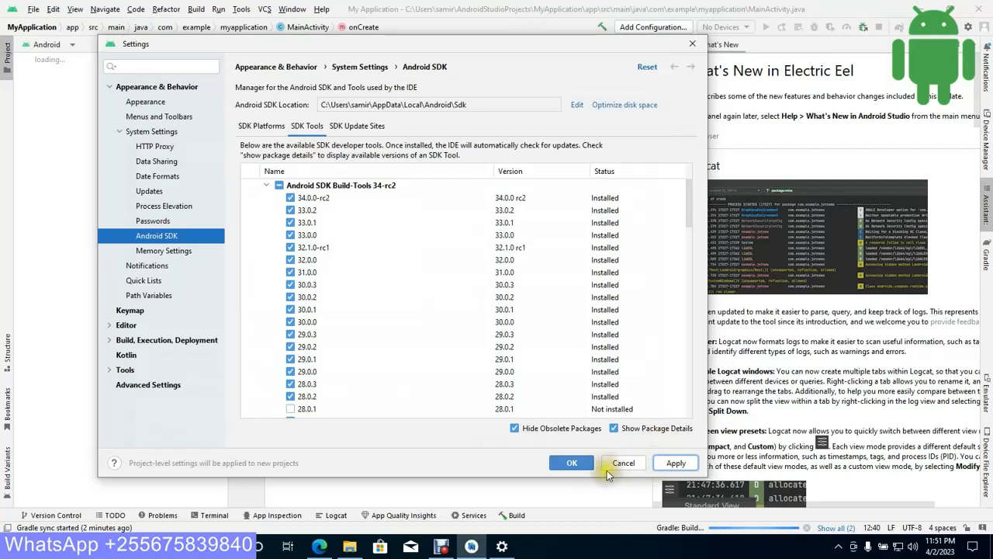
left_click(579, 465)
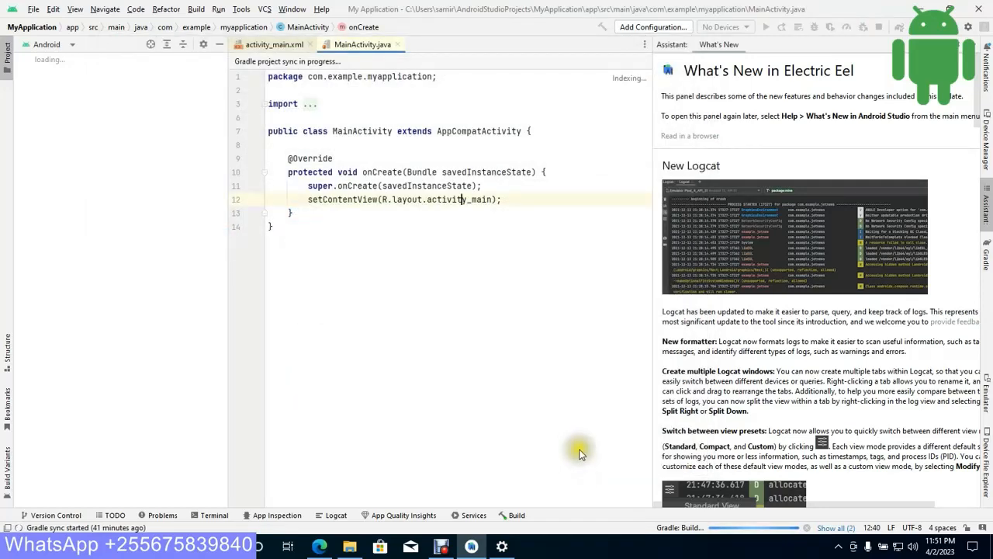
left_click(441, 199)
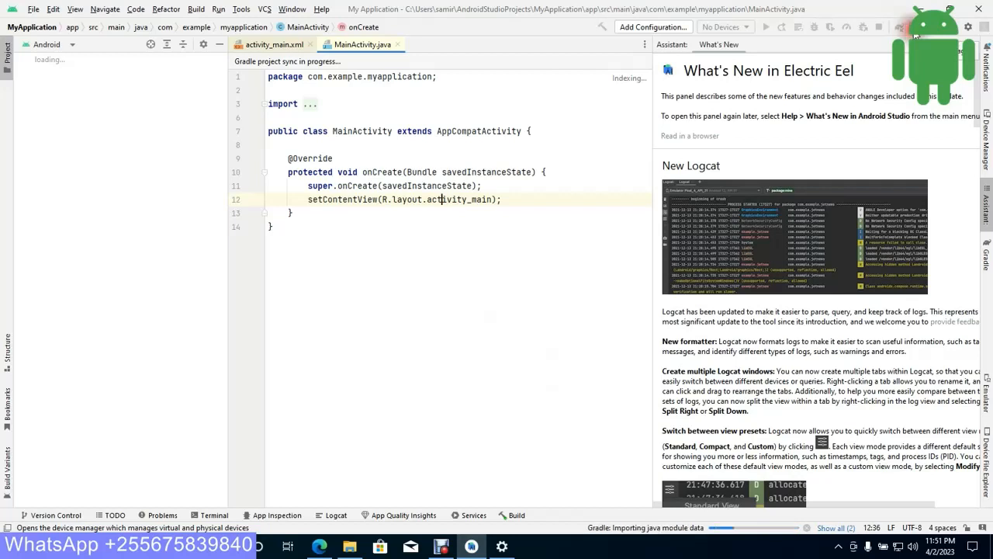
Start creating a virtual device in the Device Manager and choose the Nexus 5X phone as its hardware definition
left_click(916, 34)
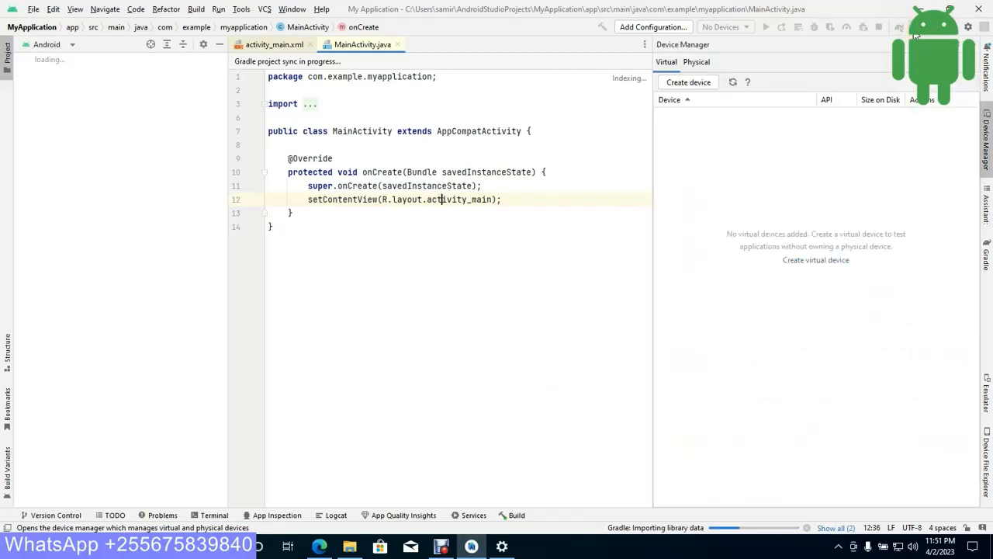
left_click(828, 268)
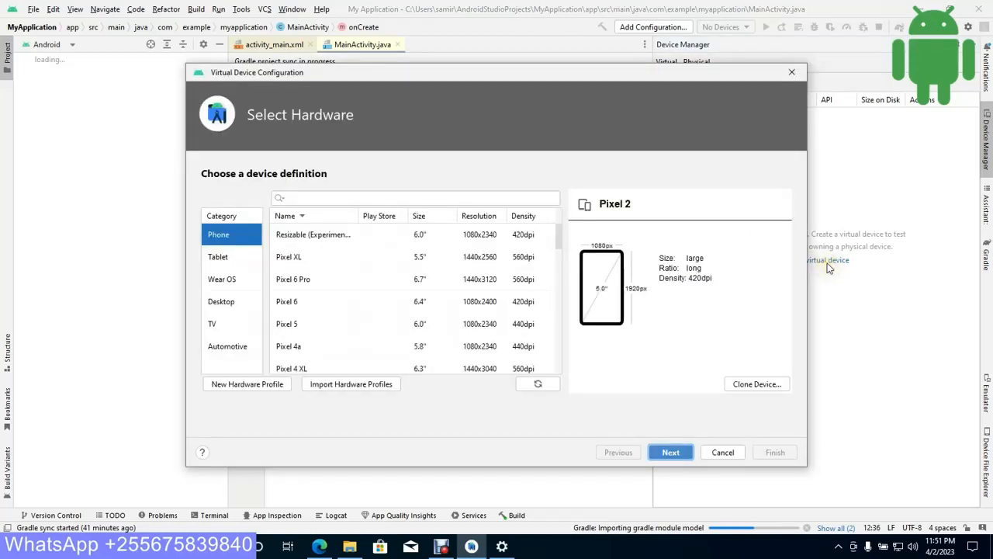
scroll(561, 244, "down", 10)
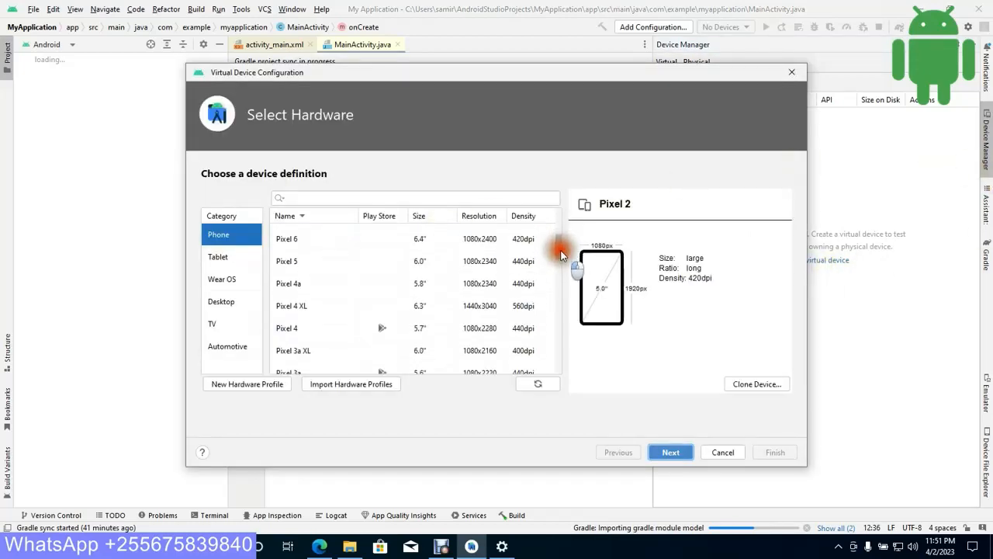
scroll(549, 295, "down", 3)
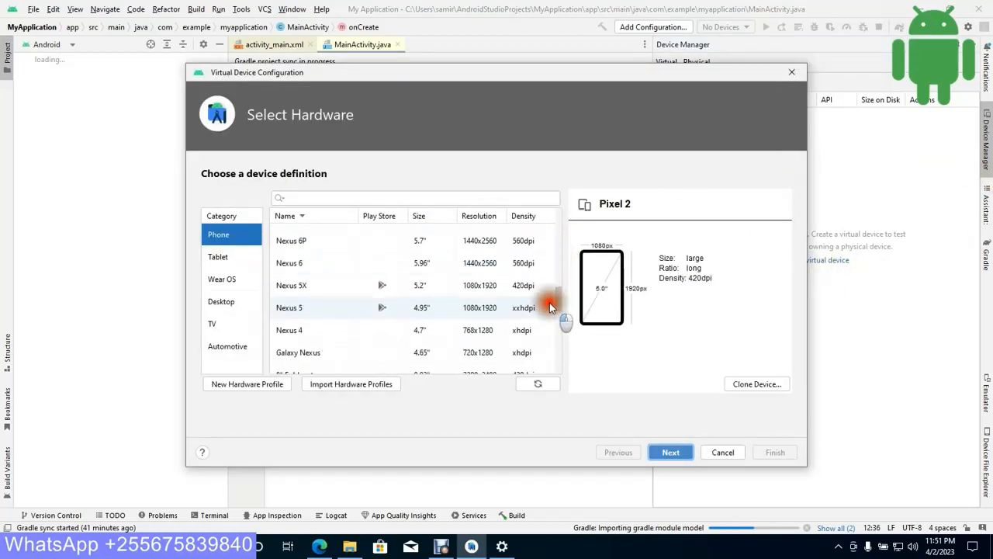
left_click(381, 281)
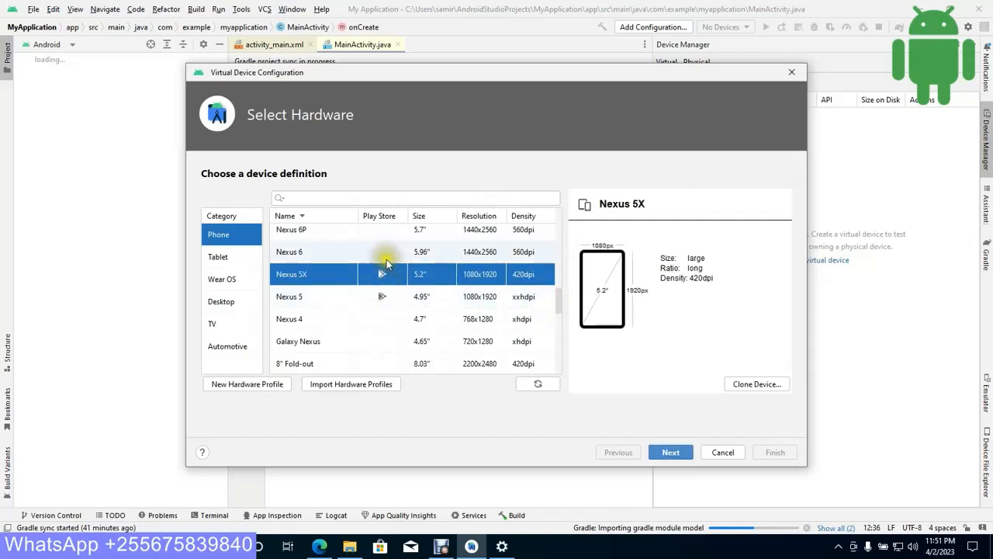
scroll(392, 326, "down", 10)
scroll(394, 339, "up", 5)
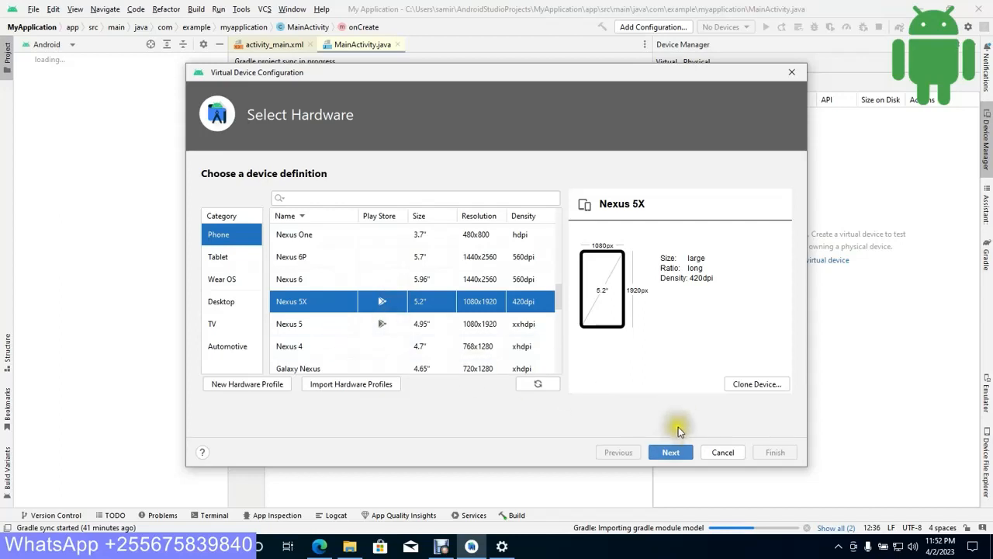
left_click(671, 454)
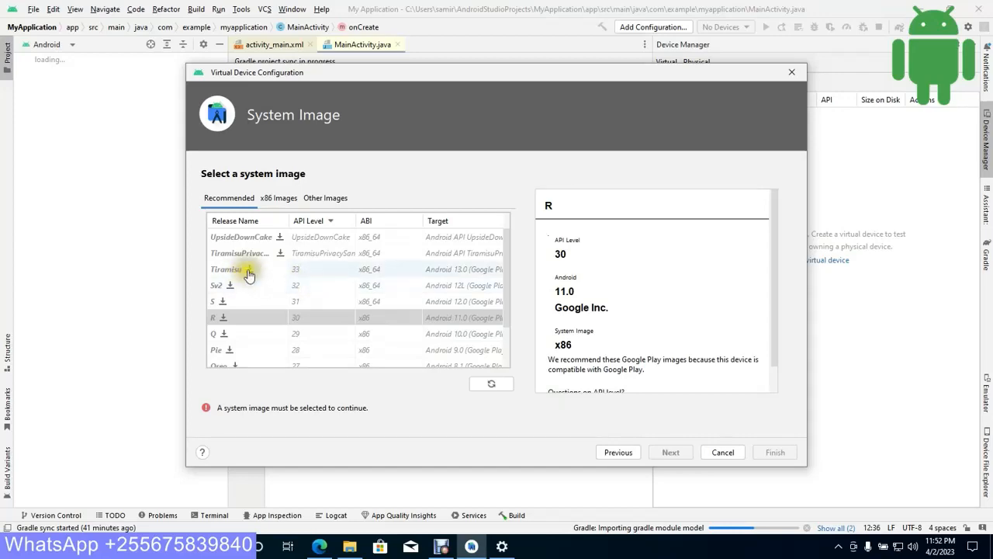
Download and install the Tiramisu (API 33, x86_64) system image and continue with it for the virtual device
left_click(249, 269)
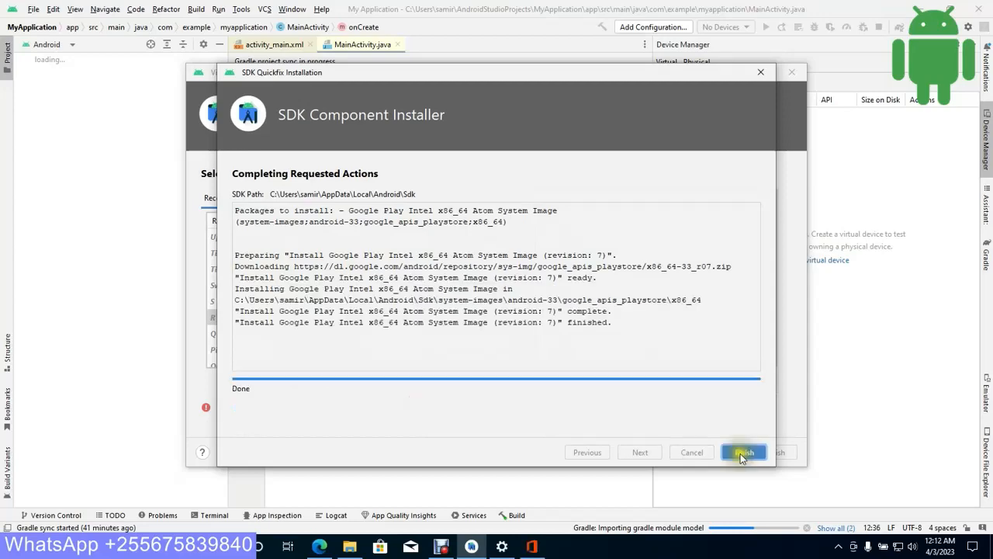
left_click(742, 454)
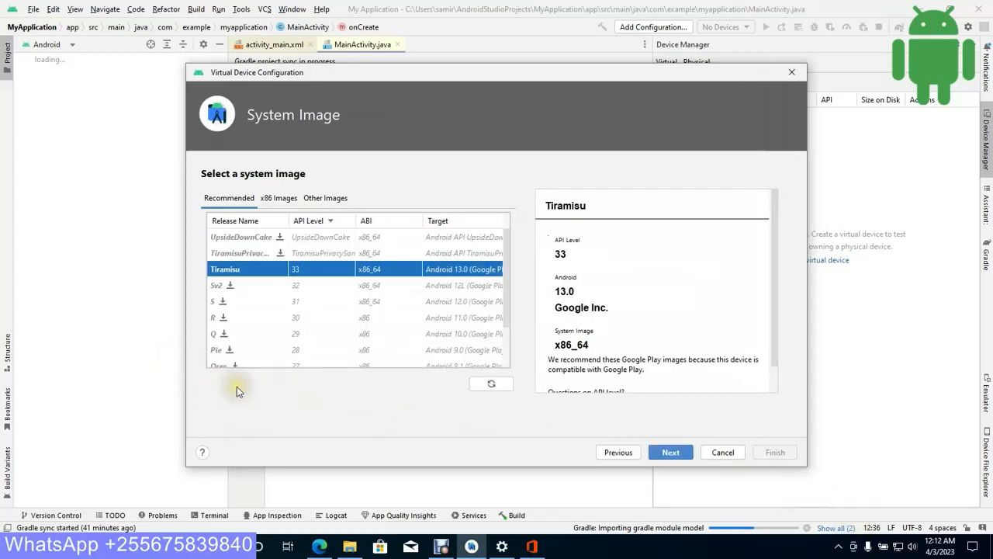
left_click(672, 454)
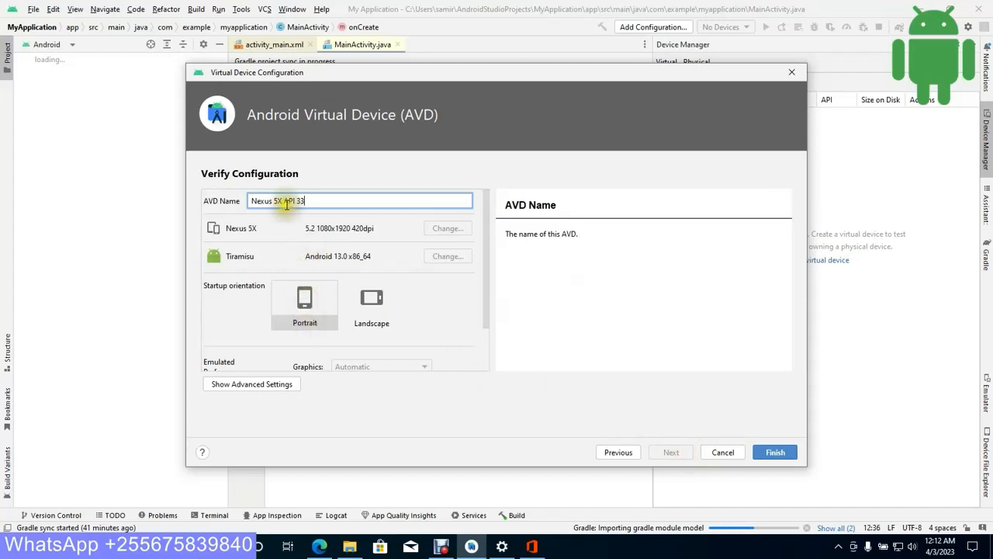
Replace the default AVD name with Nokia
left_click_drag(311, 201, 253, 201)
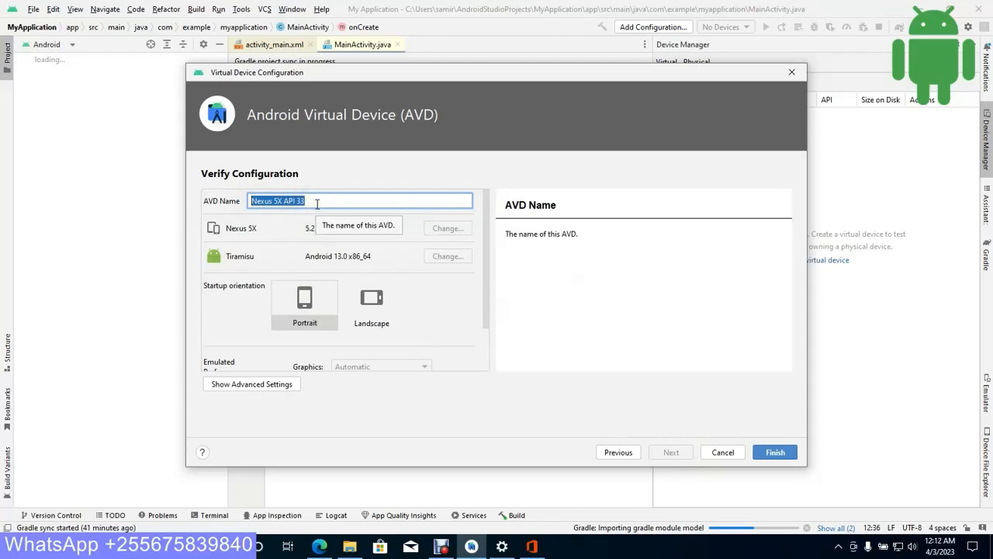
type("Samsung")
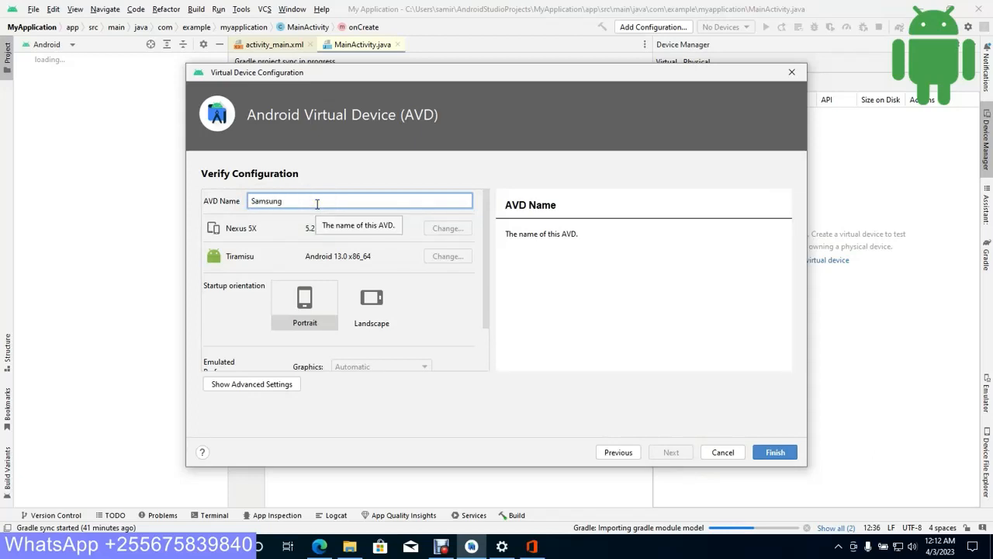
left_click(318, 205)
left_click(325, 198)
double_click(325, 197)
key("BackSpace")
left_click(319, 202)
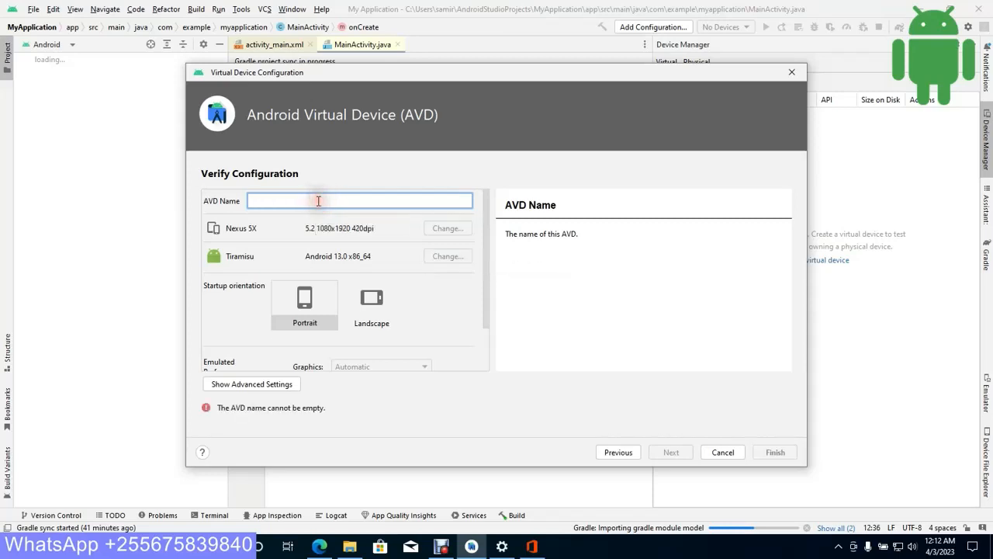
type("N")
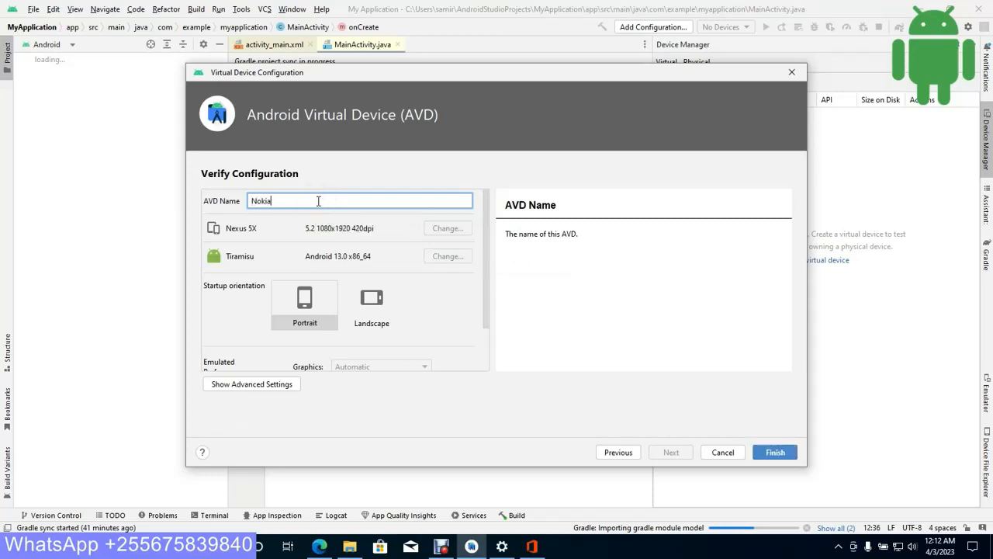
key("BackSpace")
type("N")
Choose Portrait as the startup orientation and finish creating the virtual device
left_click(317, 310)
scroll(318, 308, "down", 2)
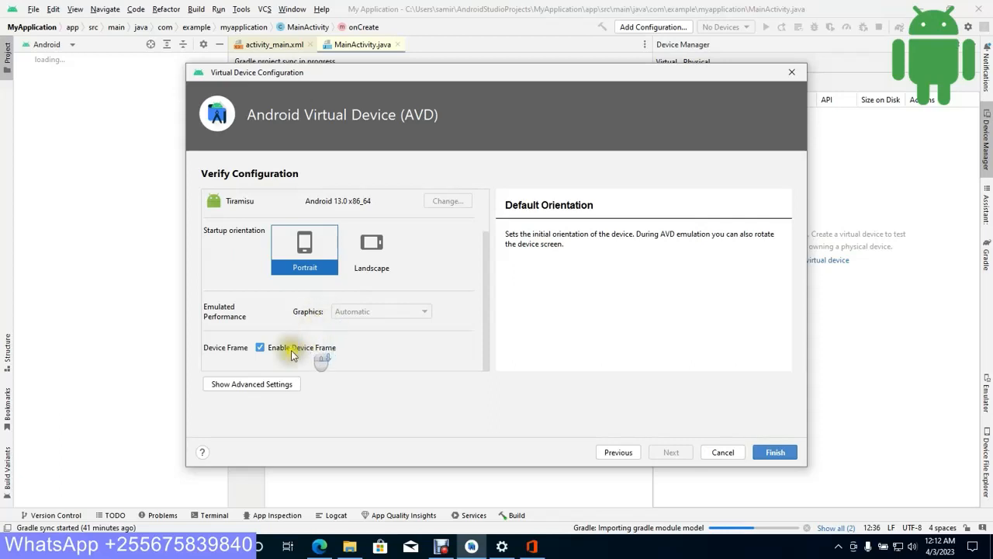
left_click(783, 457)
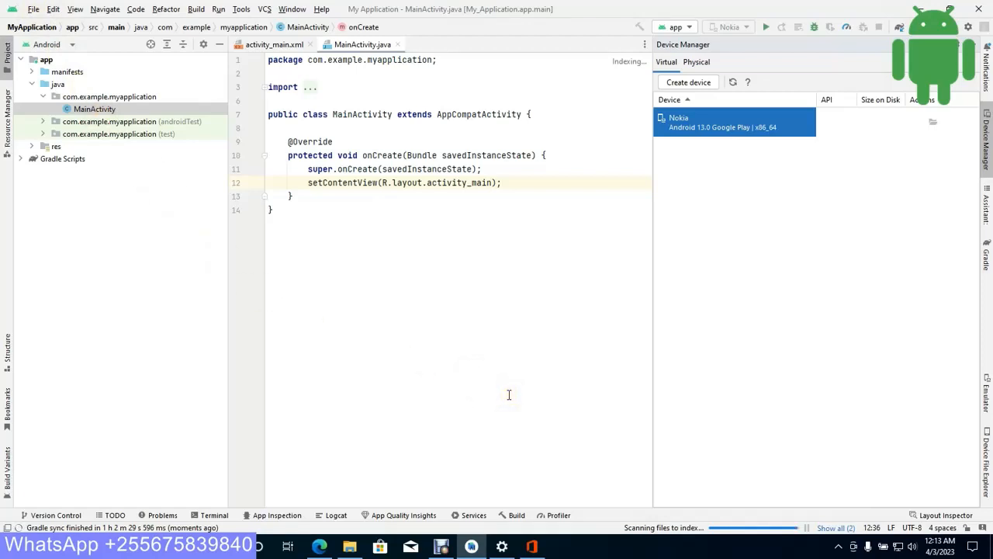
Open the editor's font settings and look through the available fonts without changing the selected one
left_click(34, 10)
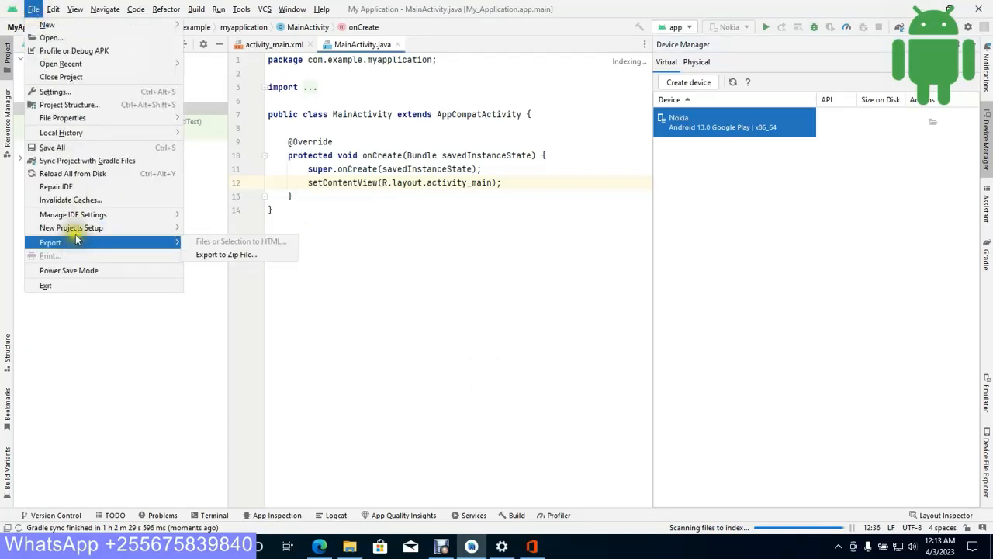
left_click(68, 93)
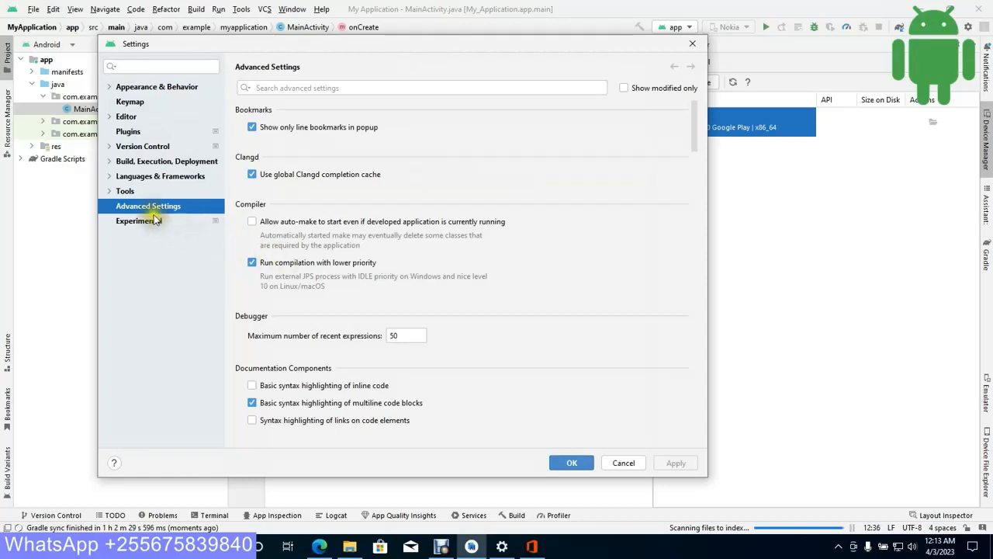
left_click(127, 116)
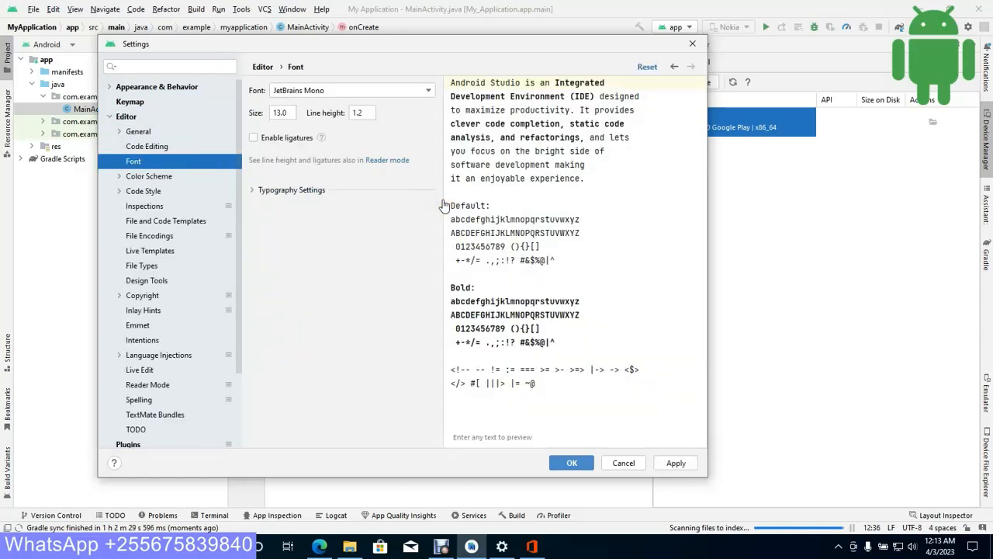
left_click(333, 90)
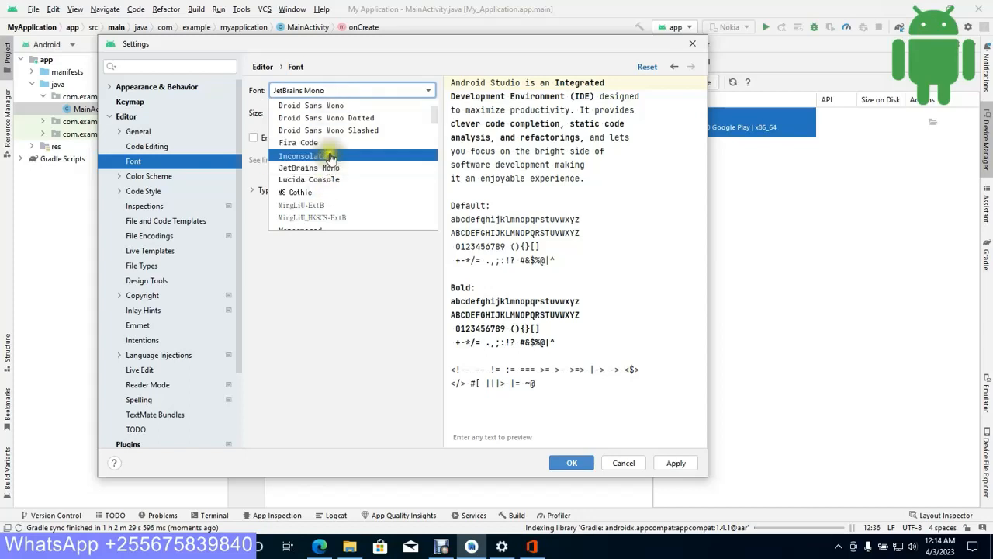
scroll(436, 124, "down", 8)
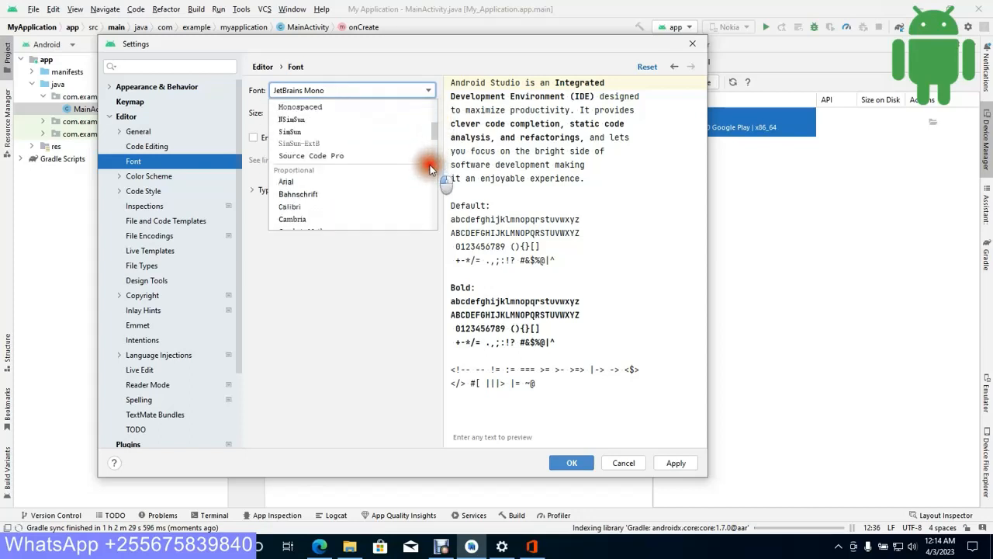
scroll(444, 128, "up", 8)
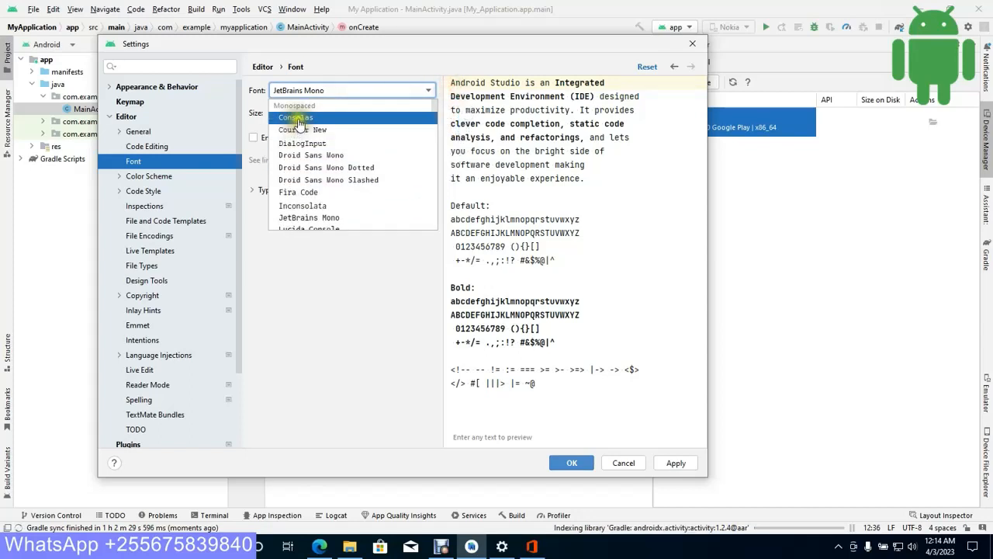
left_click(337, 327)
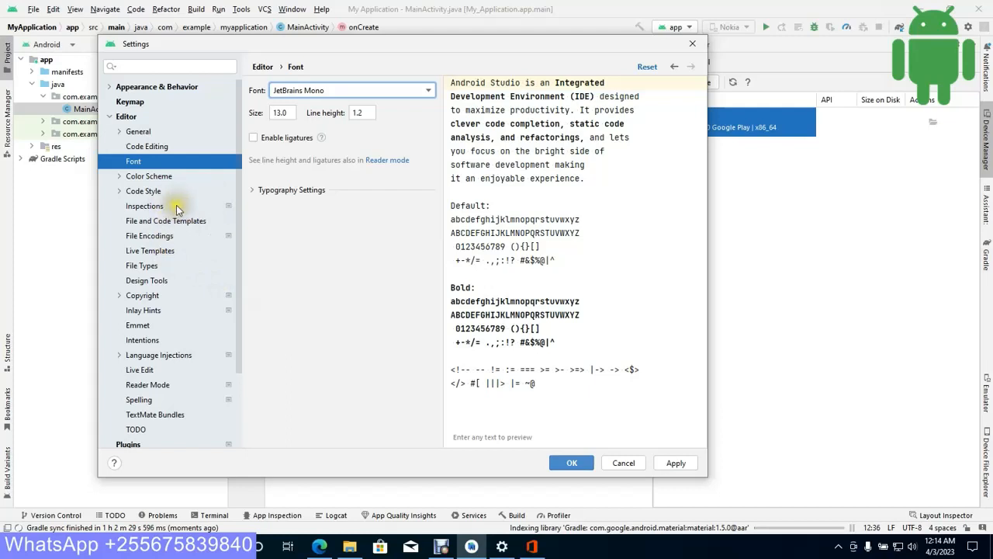
Set the editor color scheme to IntelliJ Light
left_click(154, 177)
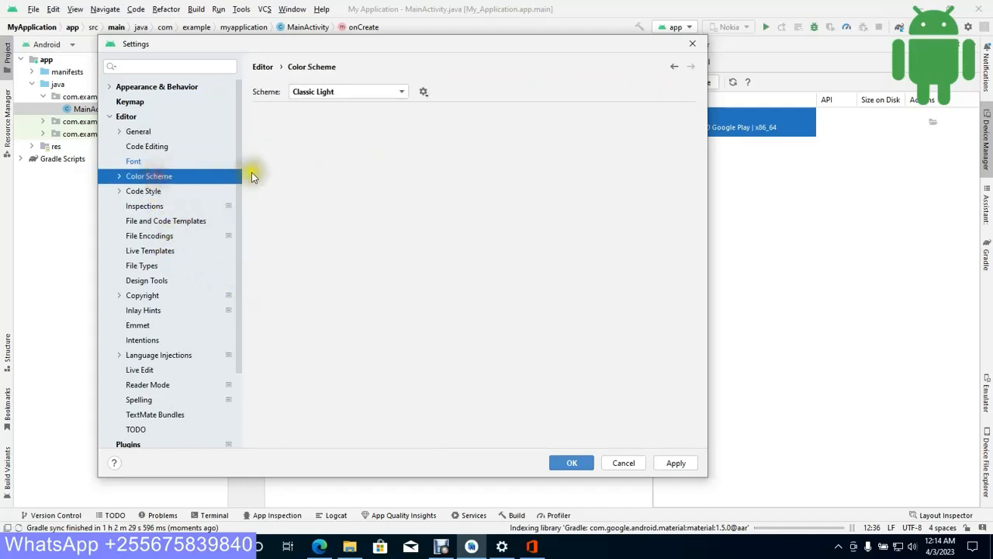
left_click(351, 91)
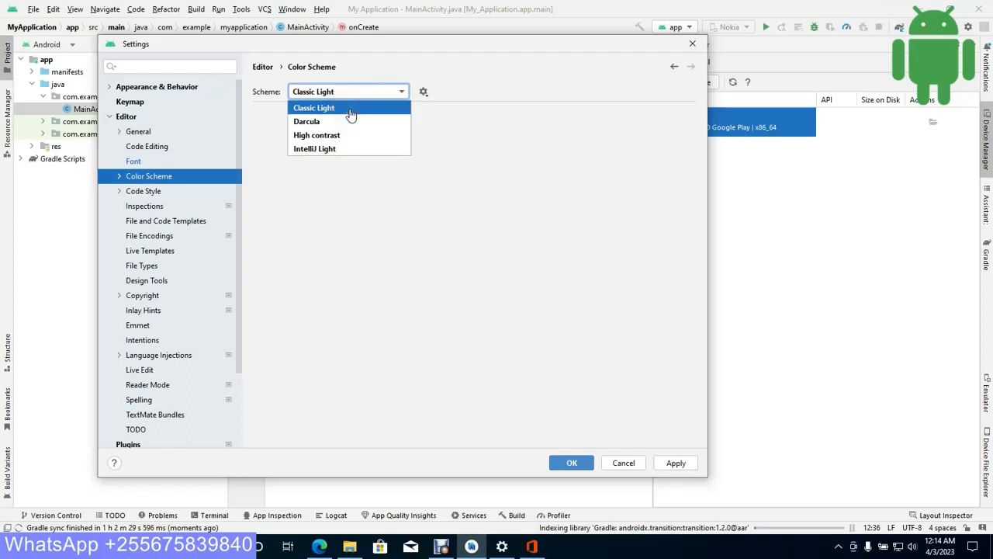
left_click(340, 148)
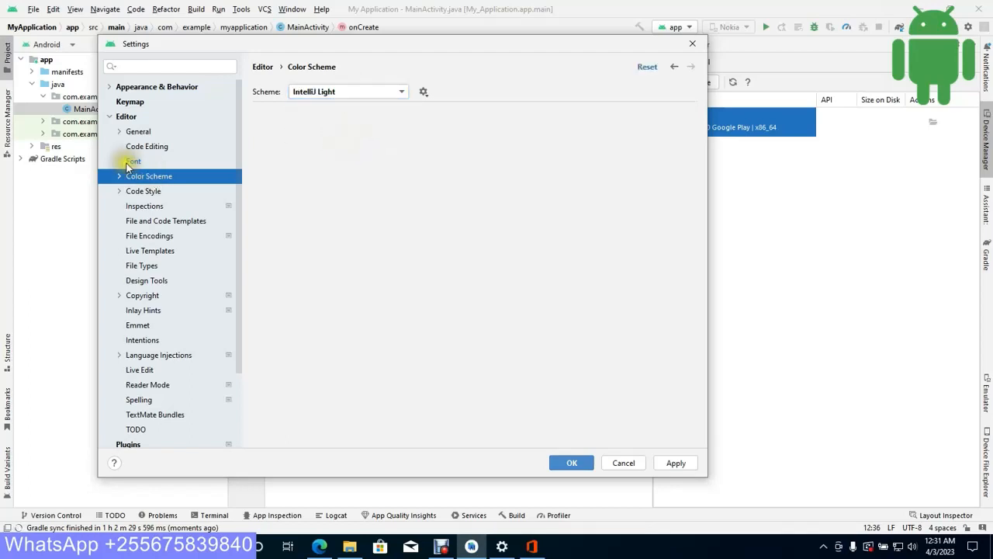
Set the editor font size to 24, apply the settings and close them
left_click(130, 163)
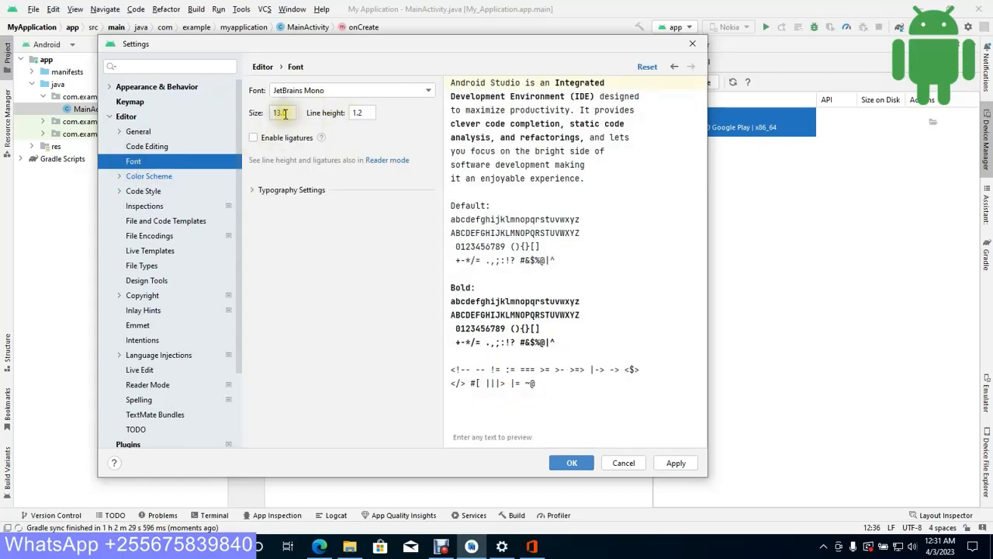
left_click_drag(285, 114, 260, 114)
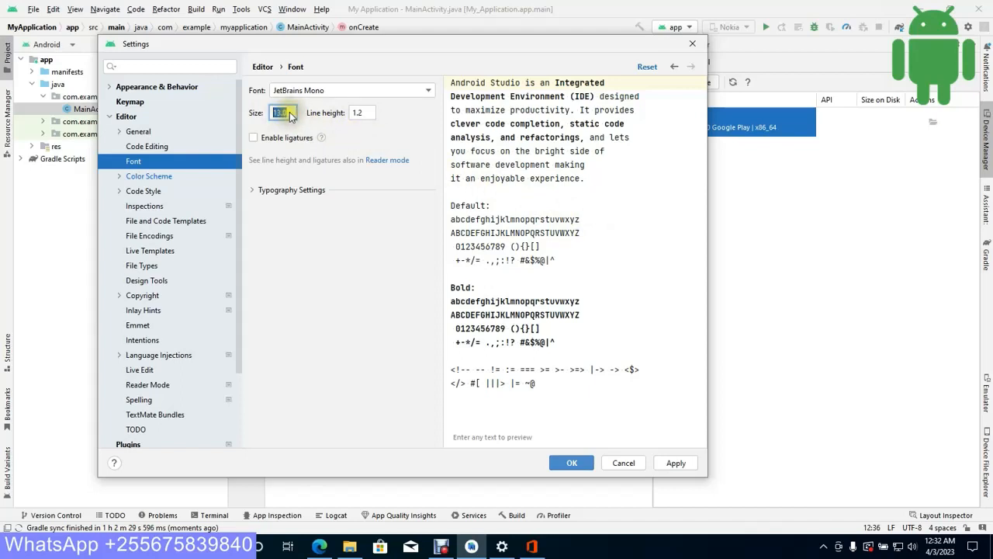
type("24")
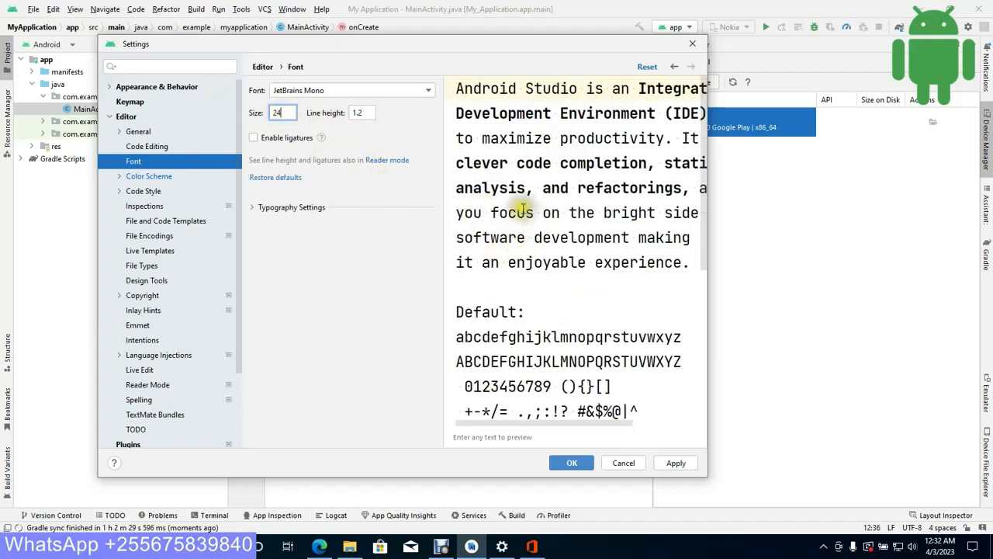
left_click(675, 463)
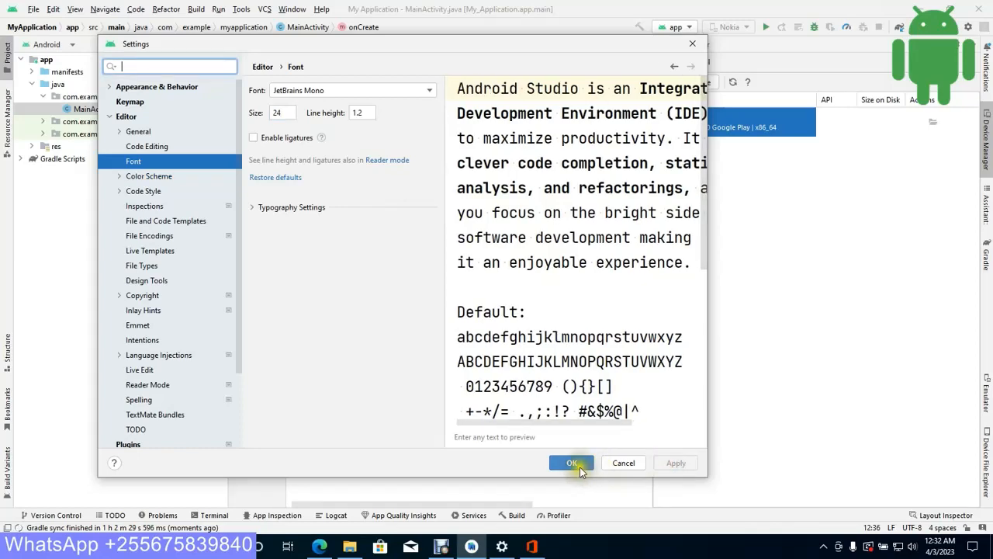
left_click(574, 464)
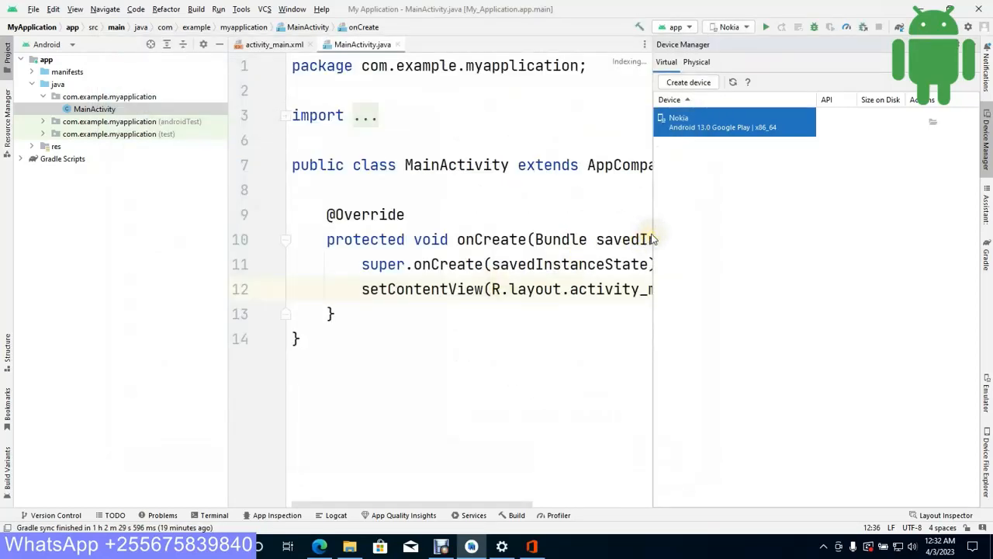
Widen the code editor to view the full lines of MainActivity.java and give the Device Manager its space back
left_click_drag(652, 239, 846, 264)
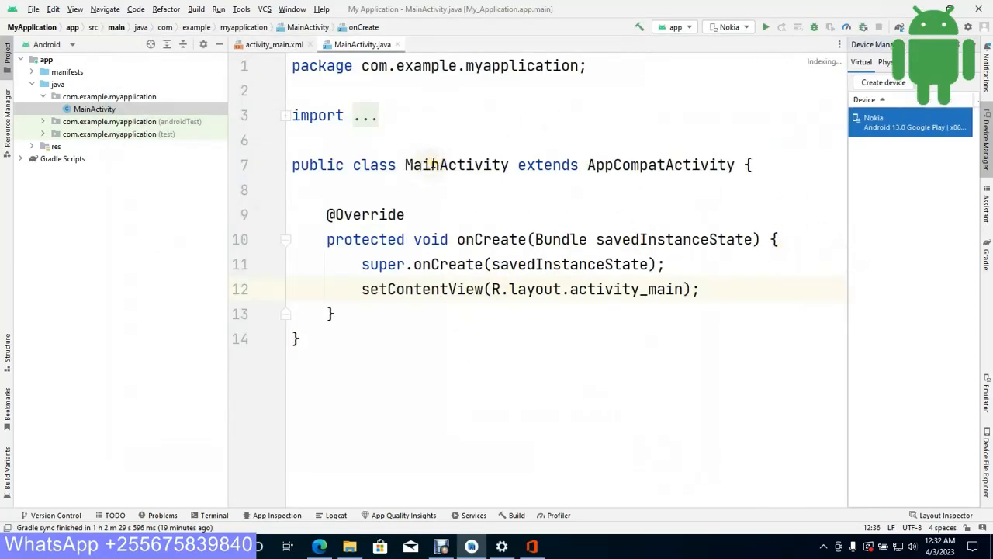
left_click_drag(847, 188, 665, 211)
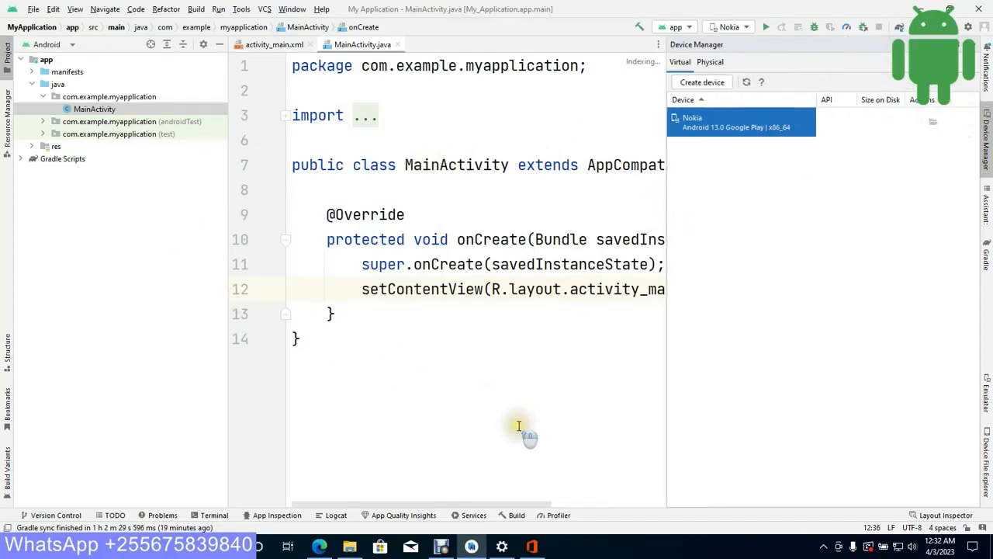
left_click(462, 239)
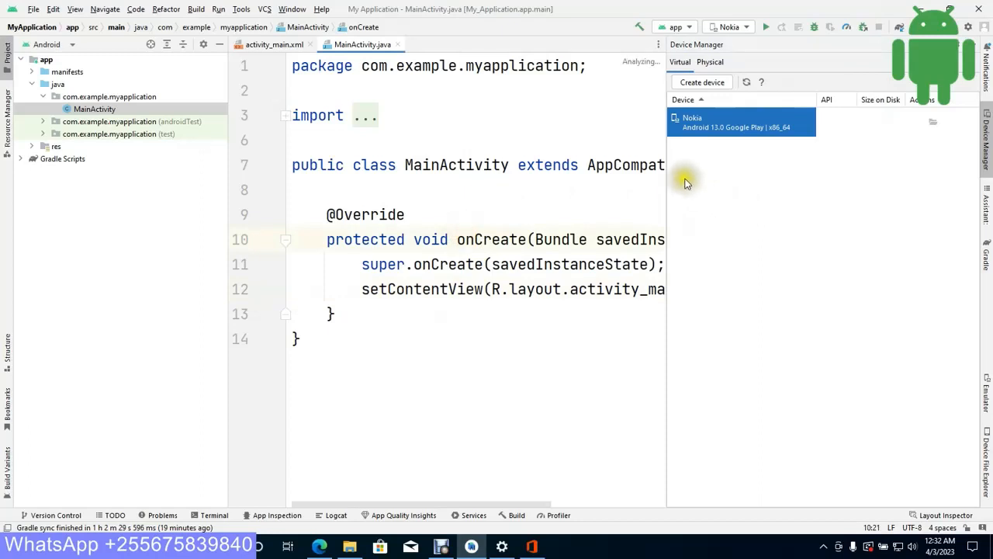
Choose the Nokia virtual device as the target for running the app
left_click(730, 28)
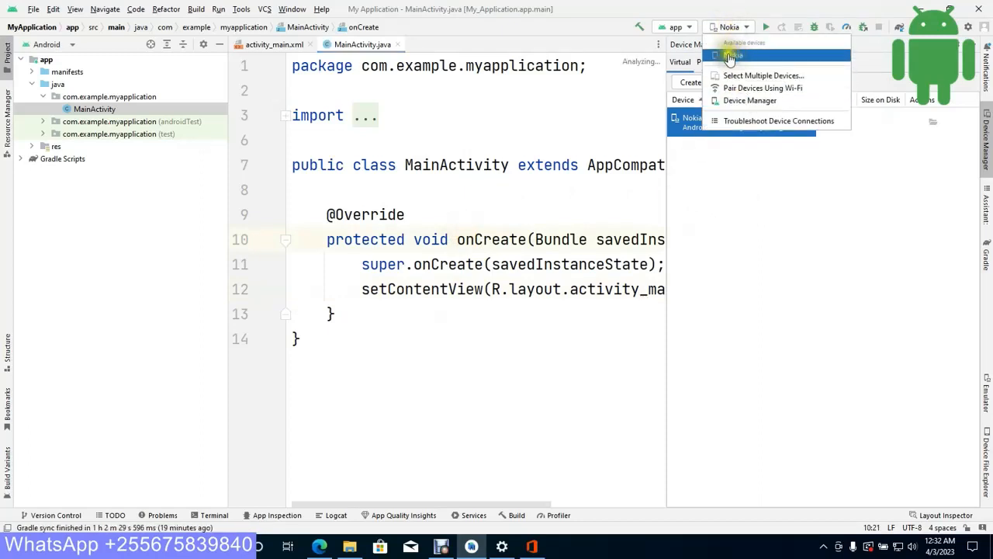
left_click(734, 55)
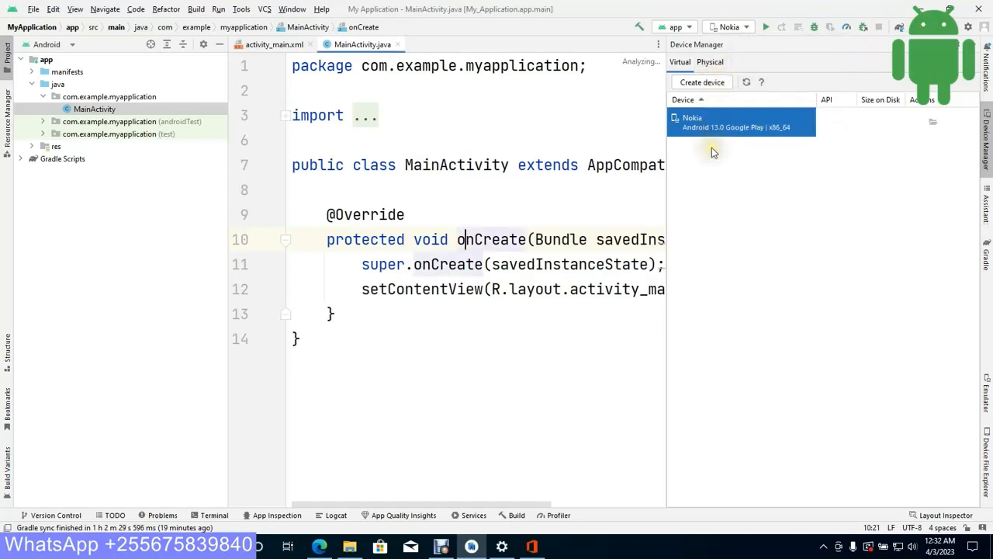
Open activity_main.xml with its code and design side by side and look through the layout code
left_click(264, 44)
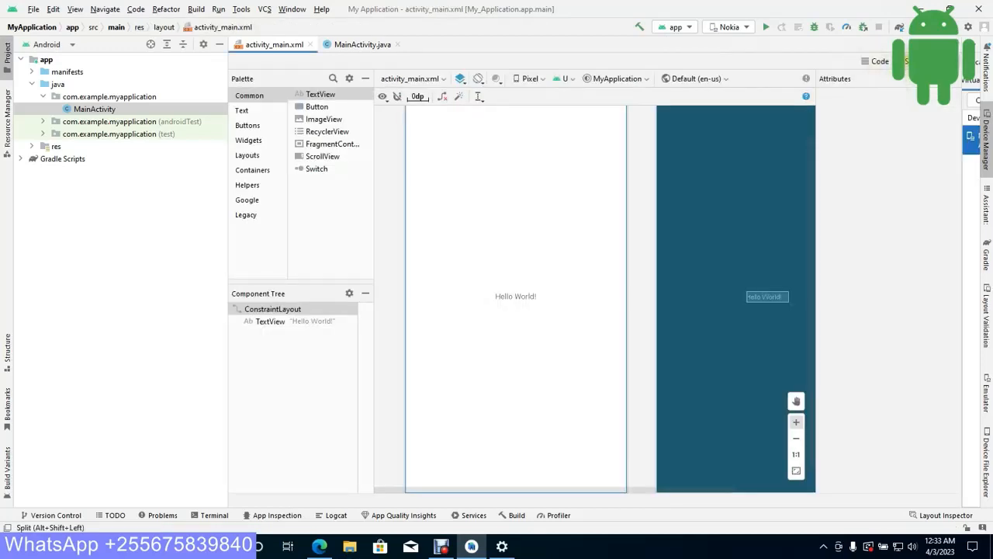
left_click(906, 61)
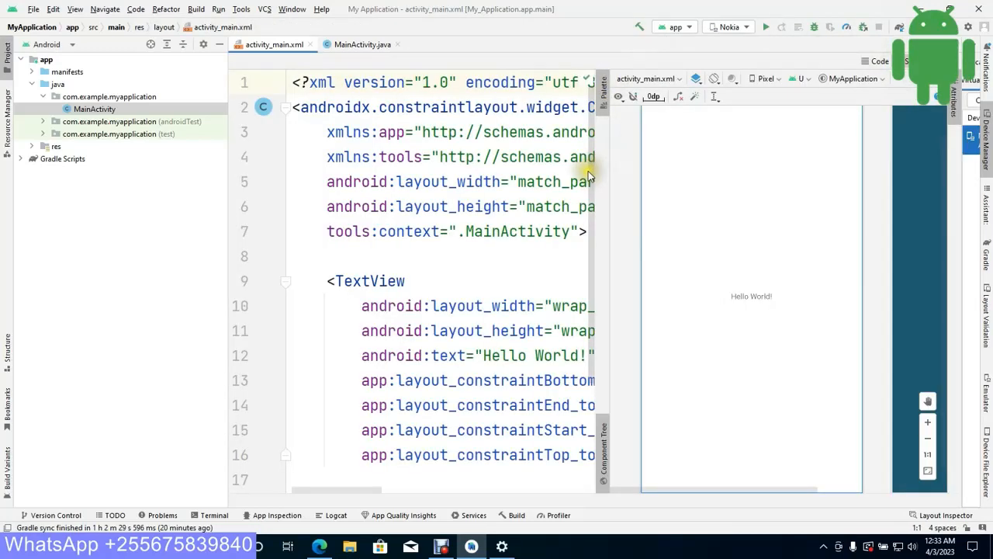
scroll(521, 277, "down", 3)
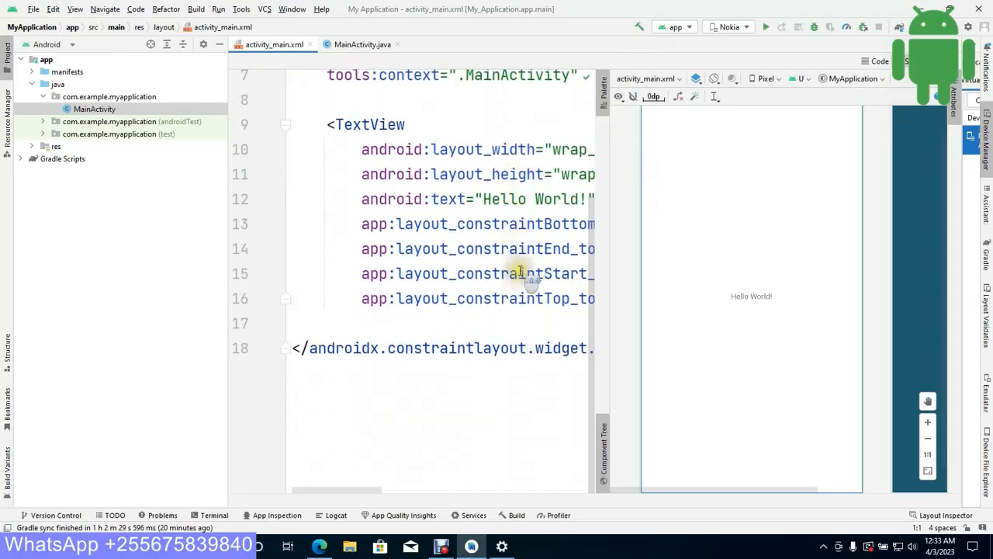
scroll(517, 266, "up", 3)
Replace the TextView's "Hello World!" text with "hellow" followed by a person's first name
left_click_drag(361, 491, 394, 494)
left_click_drag(477, 348, 378, 349)
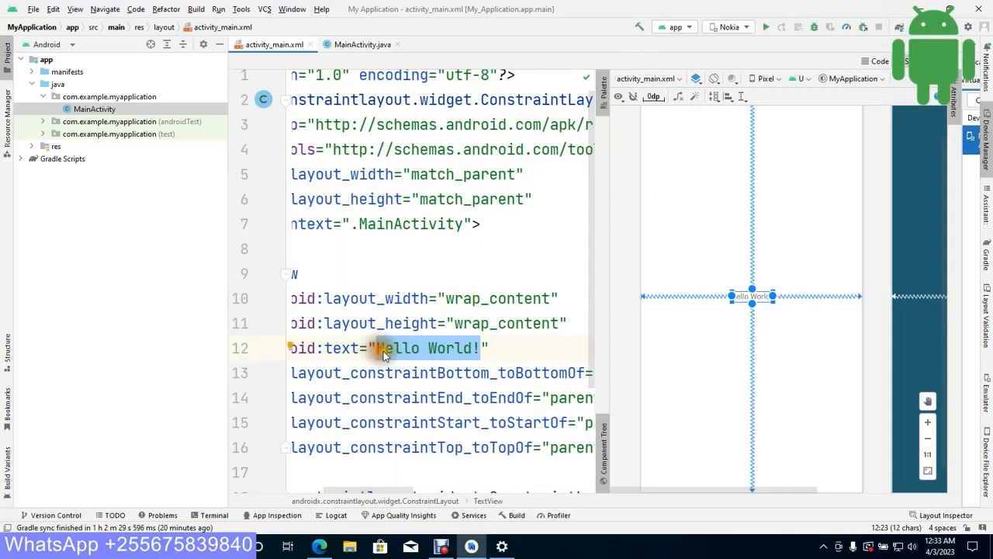
type("he")
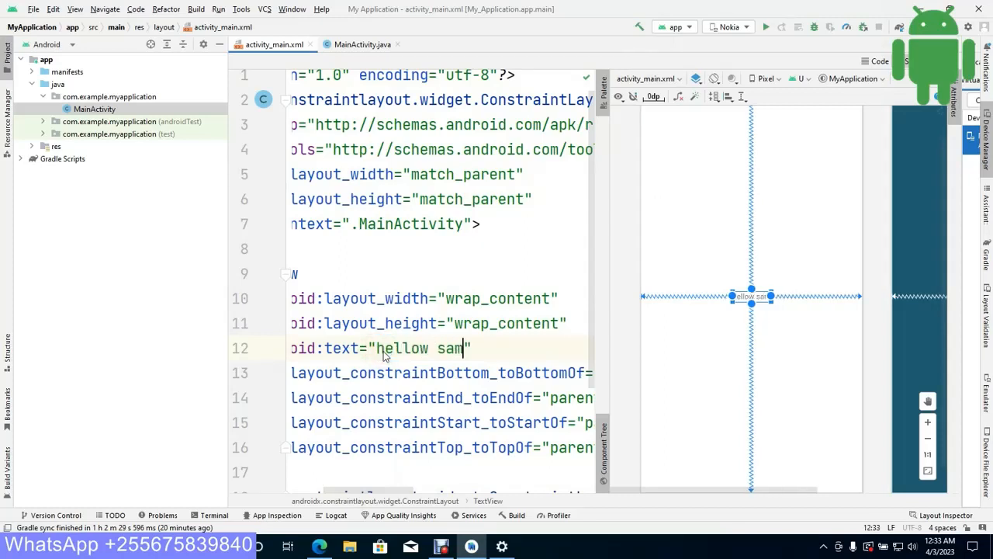
type("llow samir")
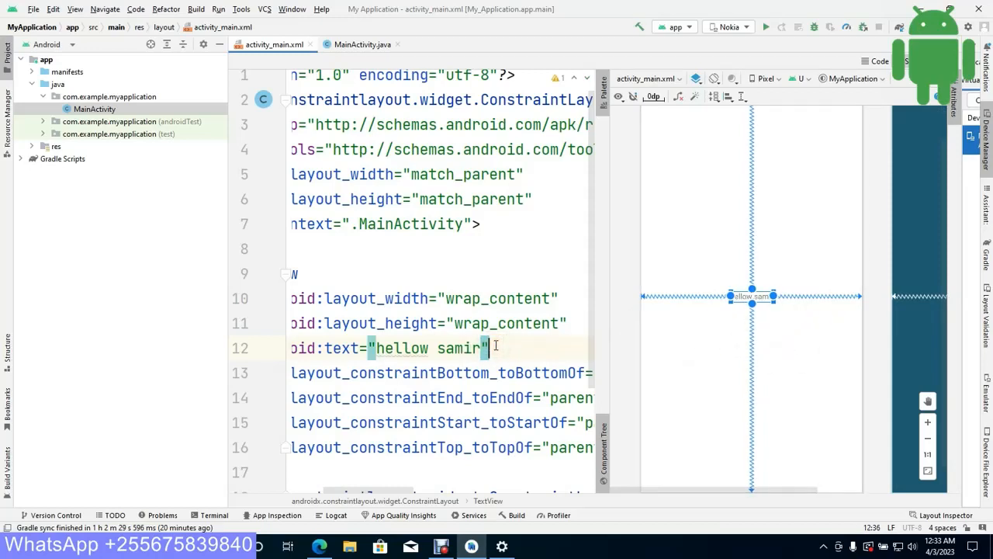
Add an android:textSize attribute of 24sp to the TextView, below its text attribute
key("Return")
left_click_drag(229, 281, 170, 284)
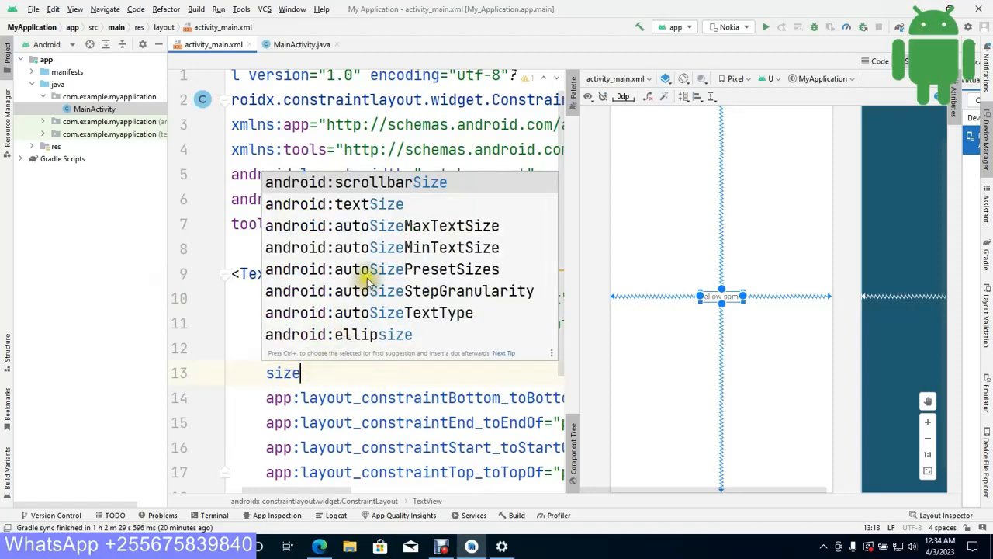
left_click(356, 208)
left_click(355, 208)
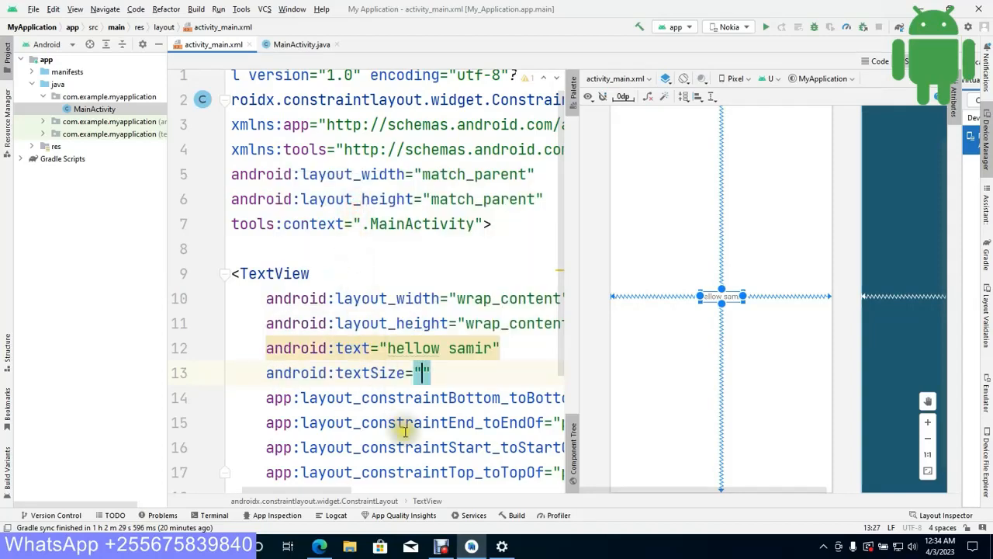
type("24sp")
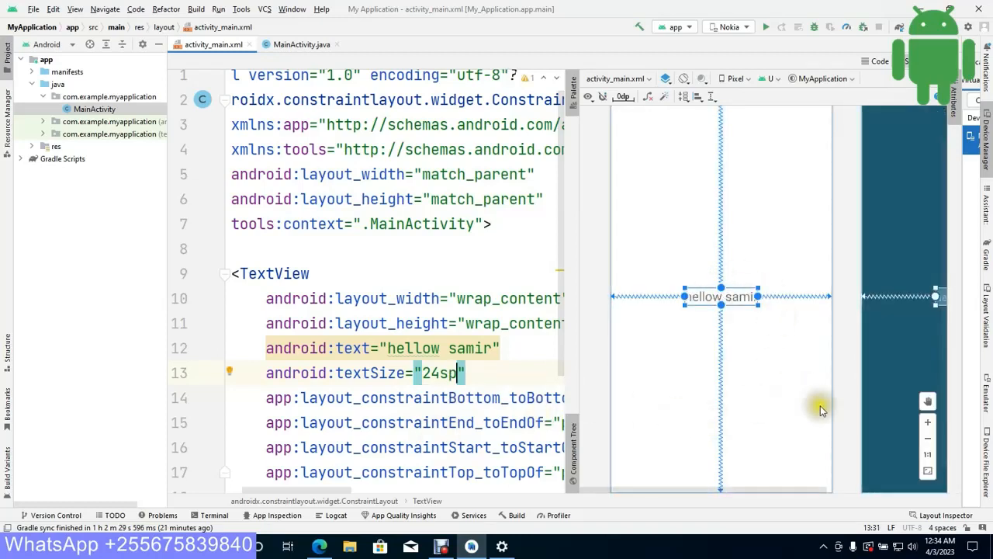
left_click(841, 398)
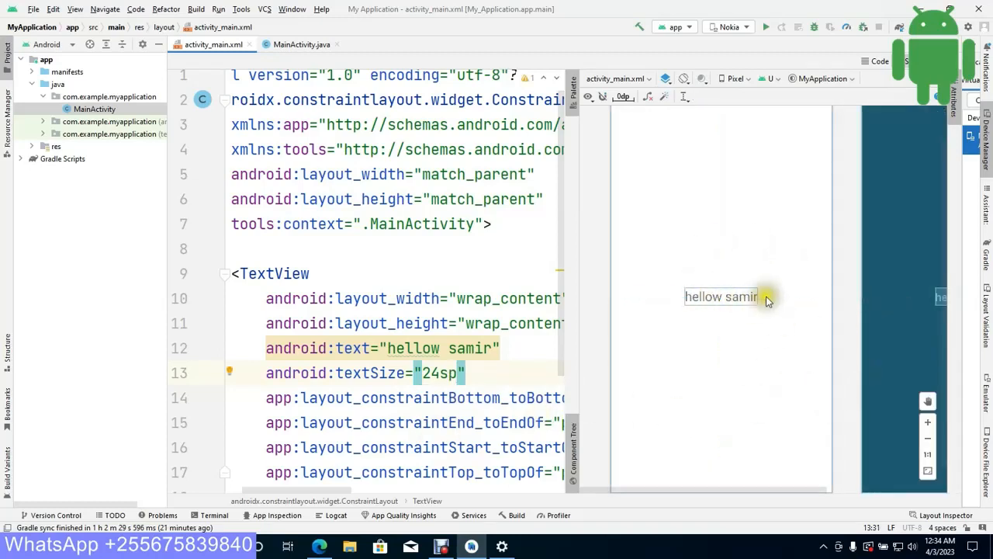
Run the app on the Nokia virtual device and wait for the build and emulator to start
left_click(728, 27)
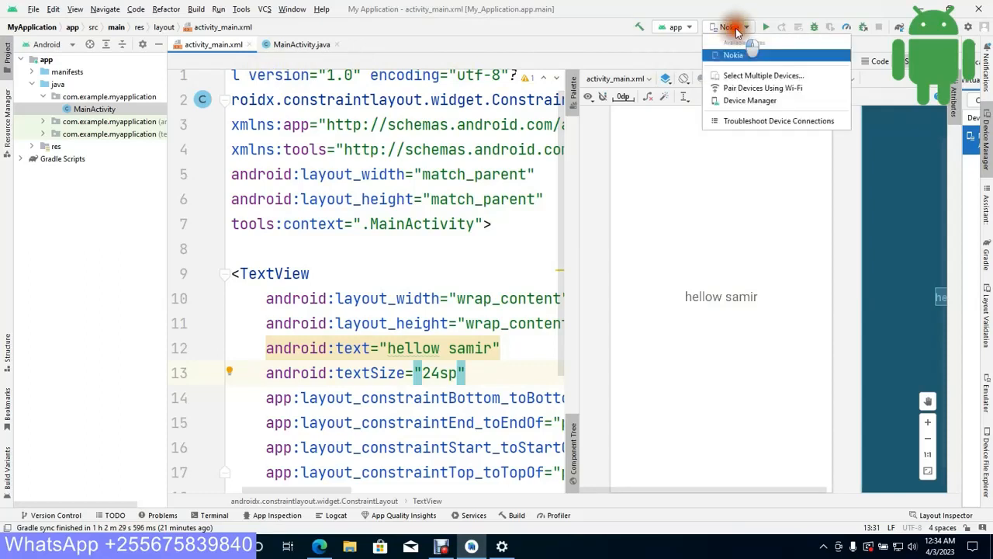
left_click(736, 28)
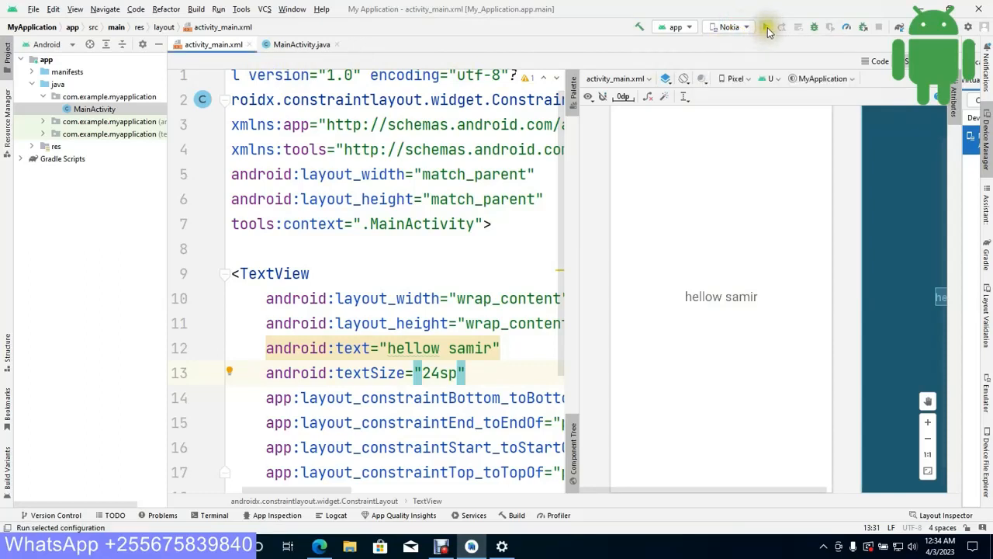
left_click(767, 28)
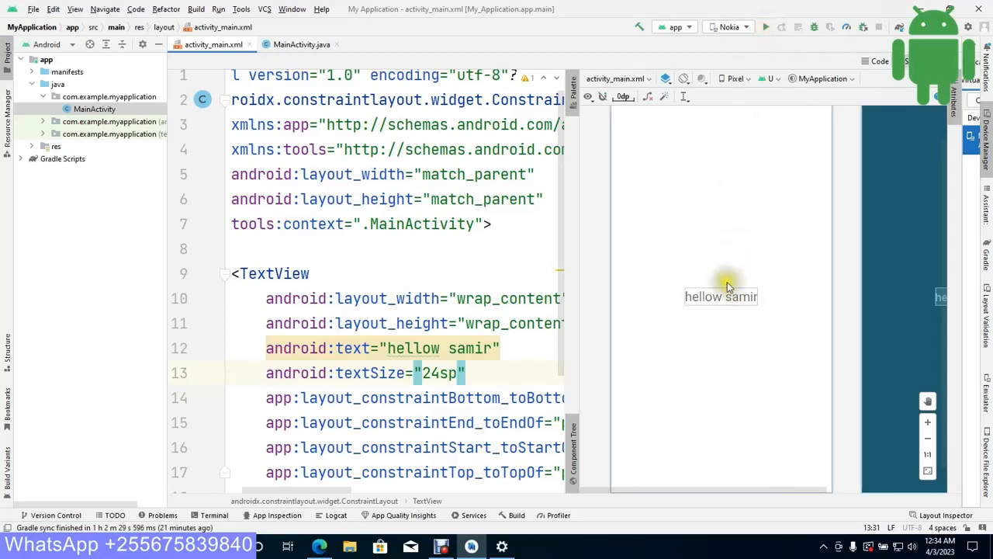
scroll(374, 355, "up", 1)
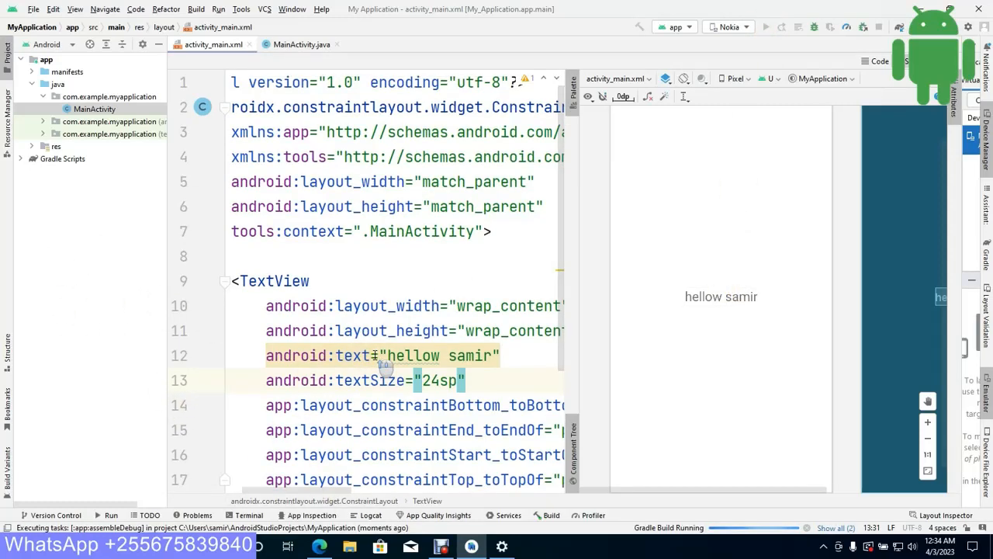
mouse_move(375, 356)
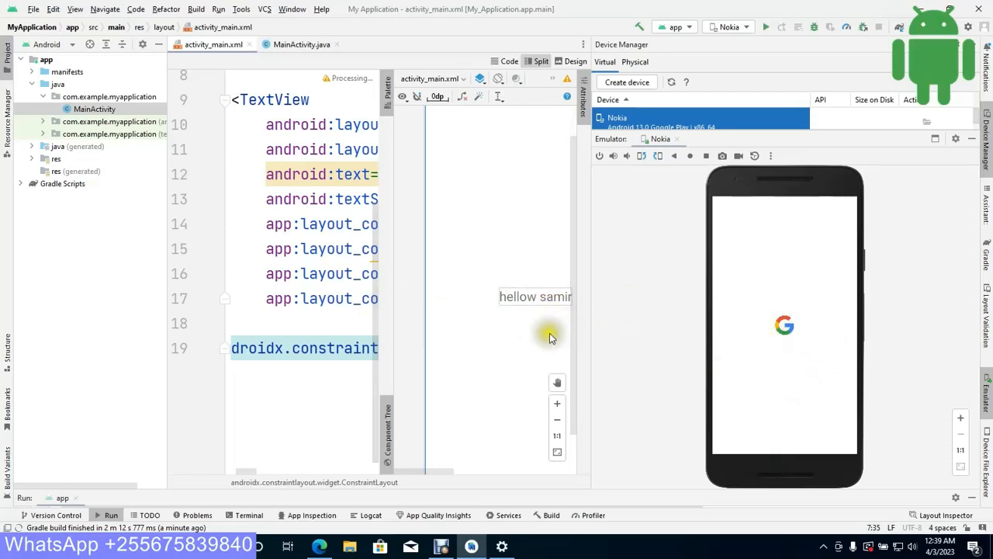
Adjust the editor and emulator widths, ending with a wider emulator area, and enlarge the emulator's height over the device list
left_click_drag(590, 330, 717, 332)
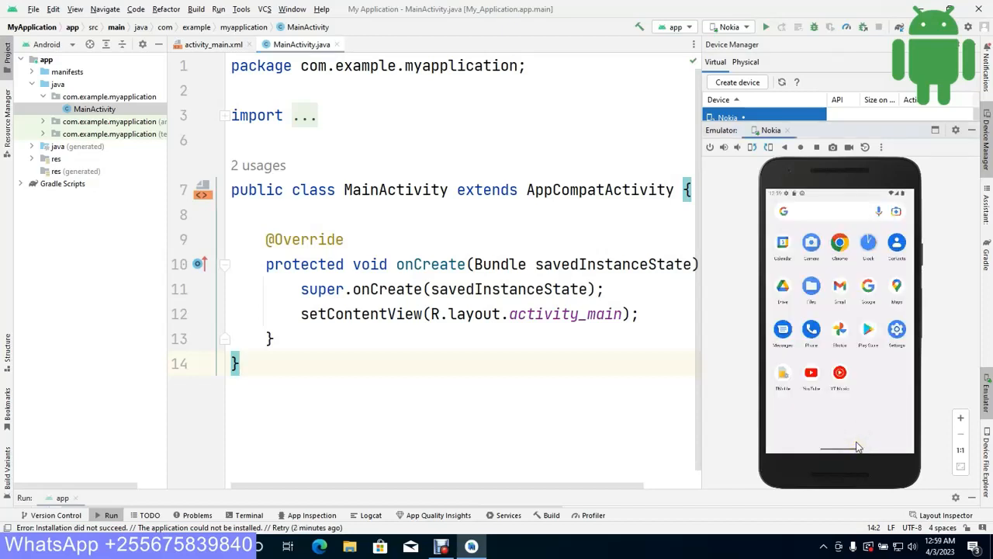
left_click_drag(701, 343, 463, 352)
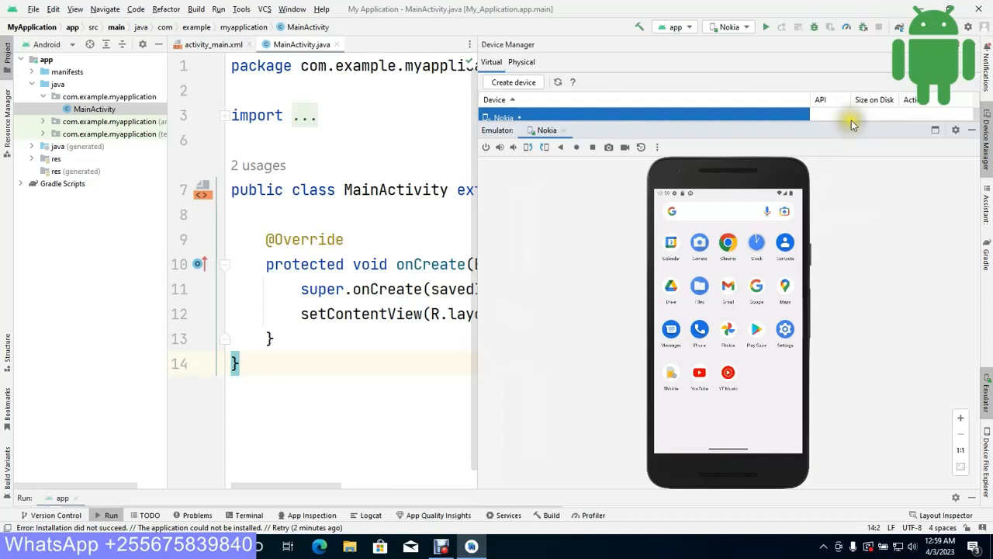
left_click_drag(849, 120, 846, 67)
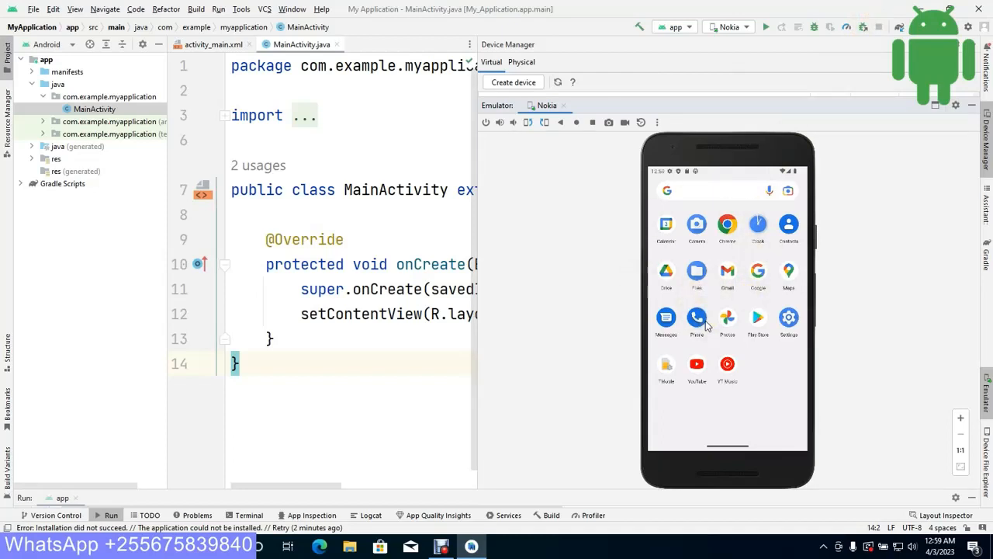
Try the Back and Overview controls of the running Nokia emulator
left_click(560, 123)
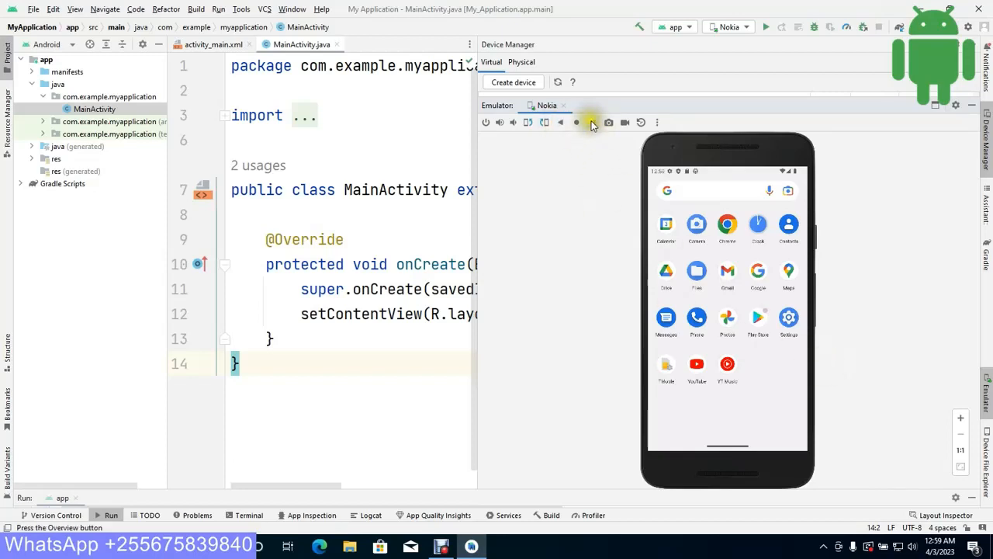
left_click(592, 122)
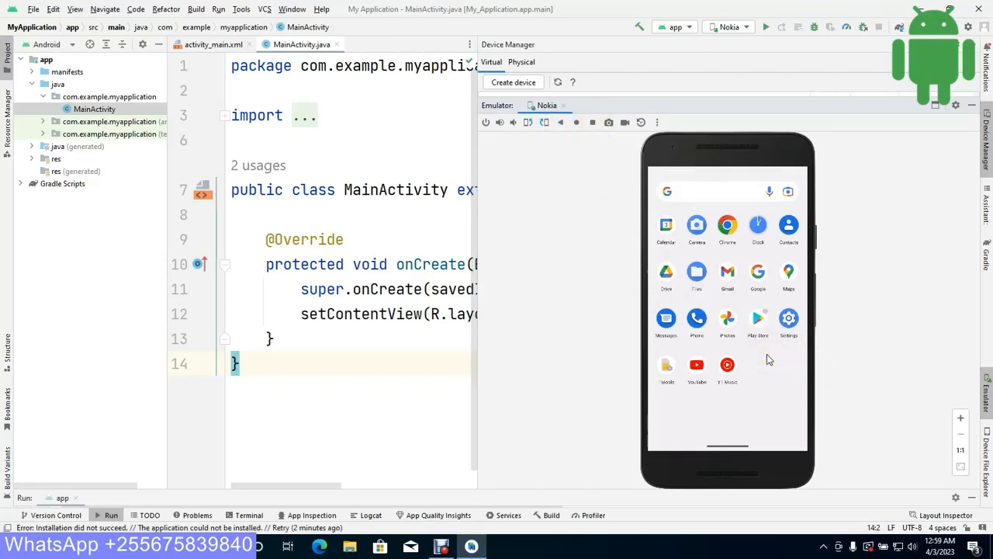